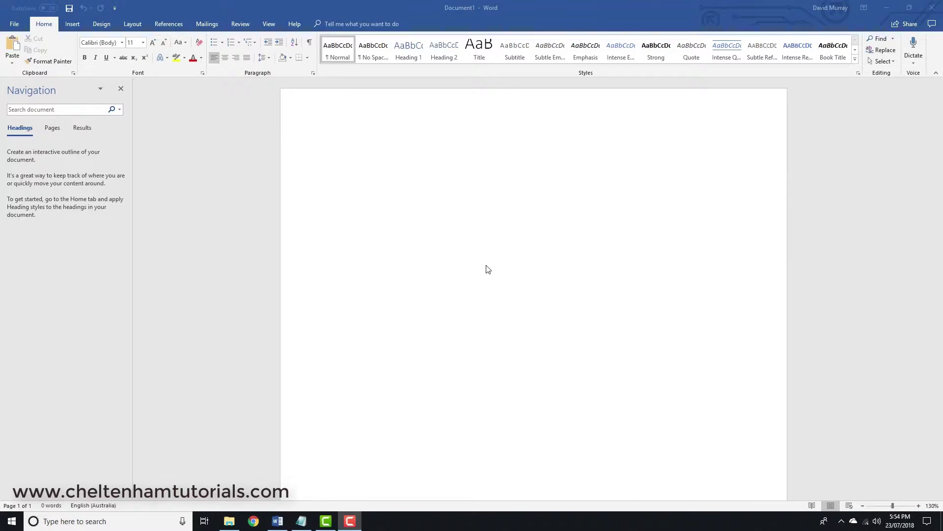
# Step: Insert an empty table of 7 columns by 5 rows into the document
pyautogui.click(441, 183)
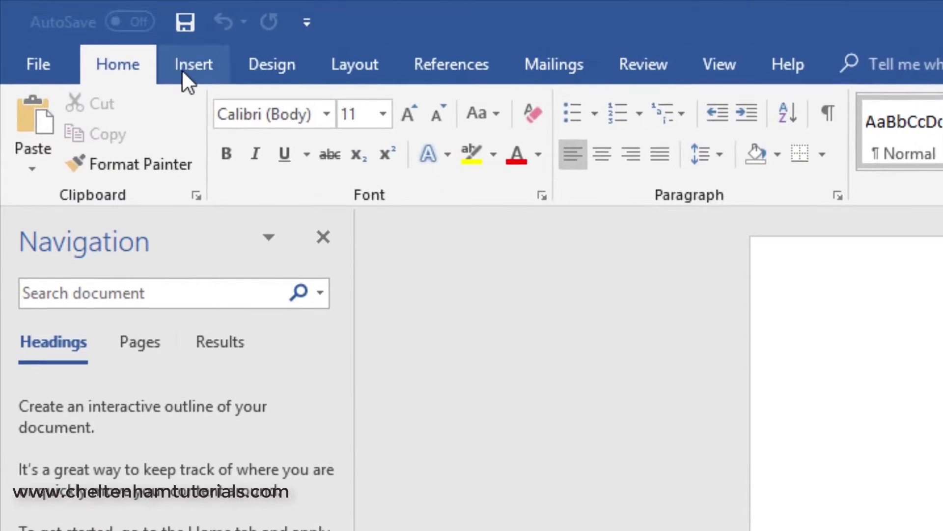
pyautogui.click(69, 24)
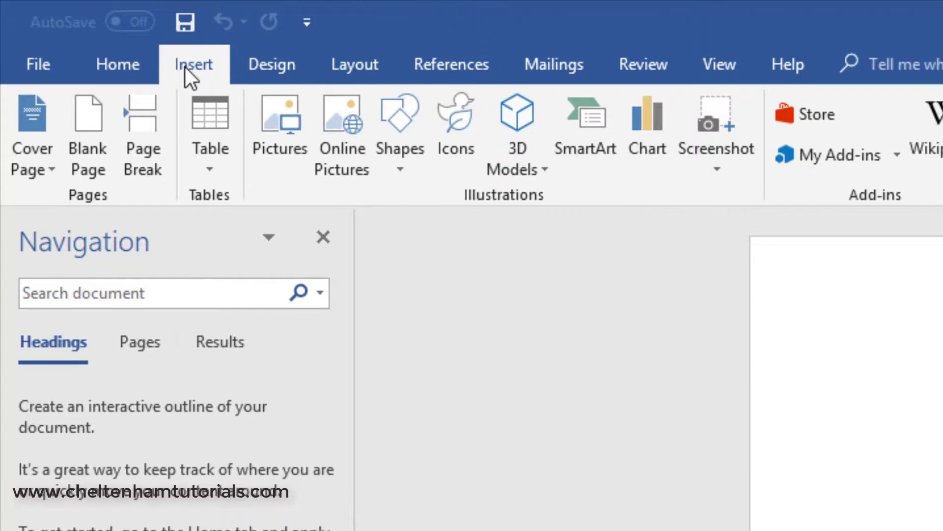
pyautogui.click(202, 107)
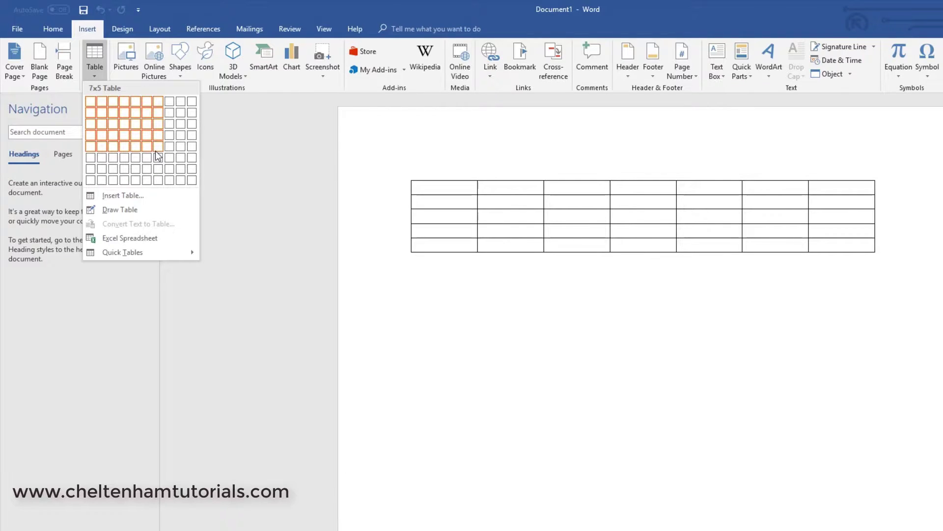
pyautogui.click(157, 150)
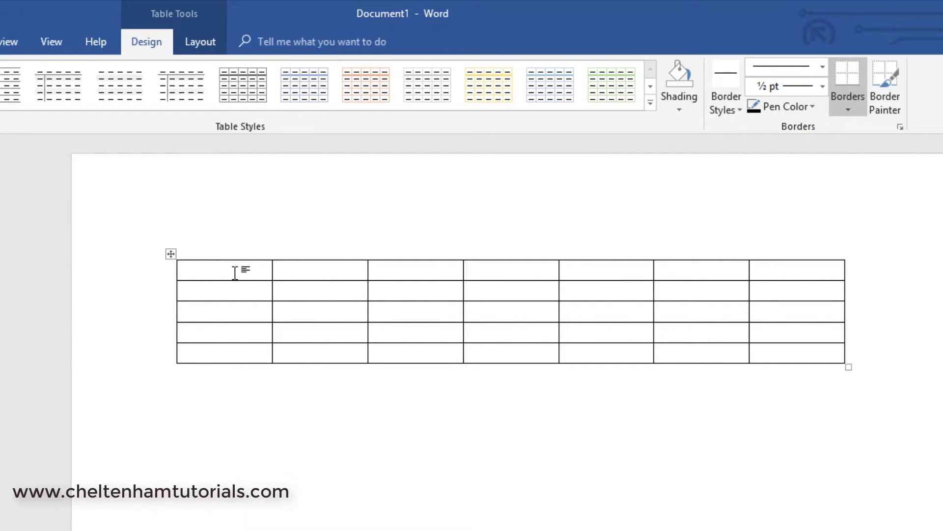
# Step: Type Monday, Tuesday, Wednesday and Thursday into the first four header cells, accepting AutoComplete suggestions
pyautogui.write('Monday')
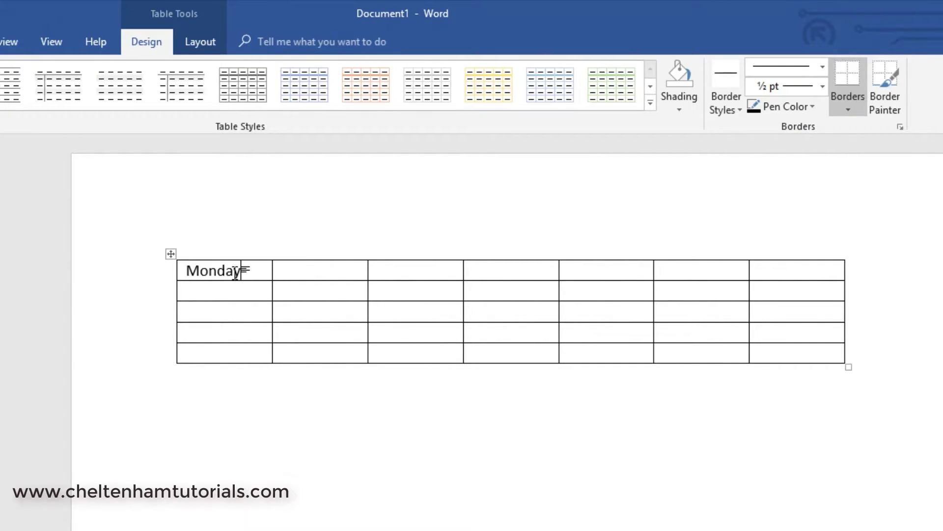
pyautogui.click(308, 275)
pyautogui.write('Tuesday')
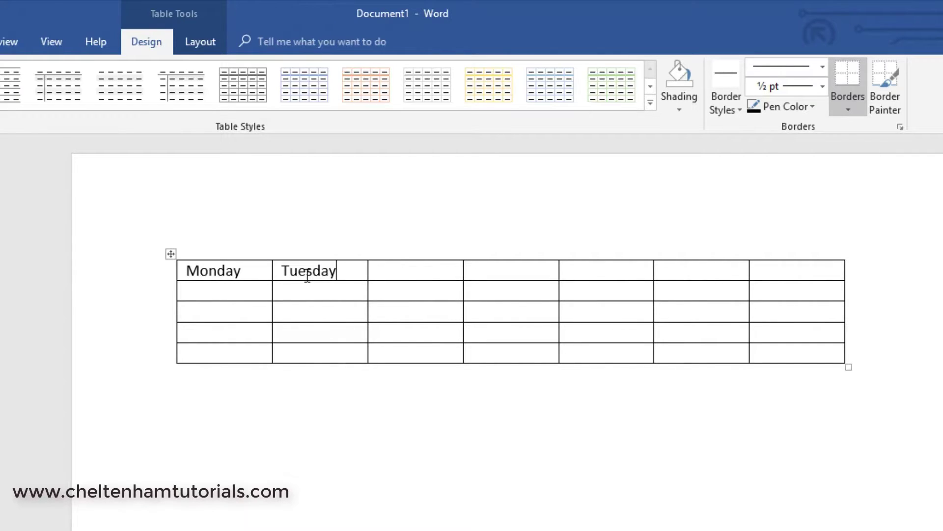
pyautogui.click(403, 271)
pyautogui.write('Wednesd')
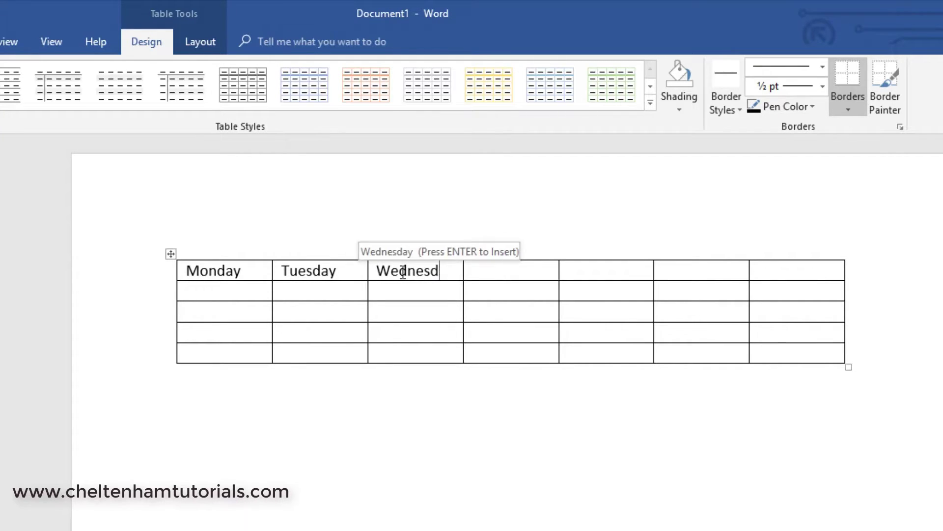
pyautogui.press('Return')
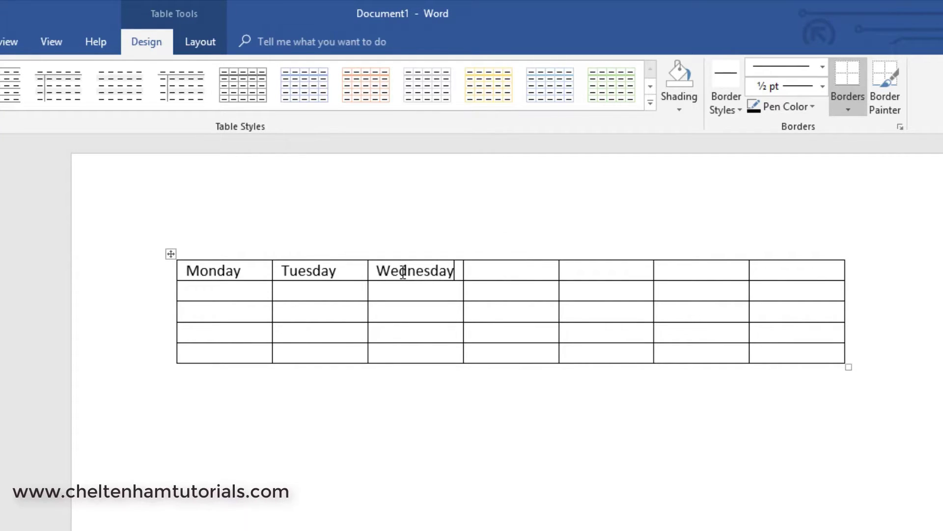
pyautogui.click(509, 276)
pyautogui.write('Thurs')
pyautogui.press('Return')
# Step: Add Friday (correcting the misspelling 'Fridya'), Saturday and Sunday to the remaining header cells
pyautogui.click(580, 269)
pyautogui.write('Fri')
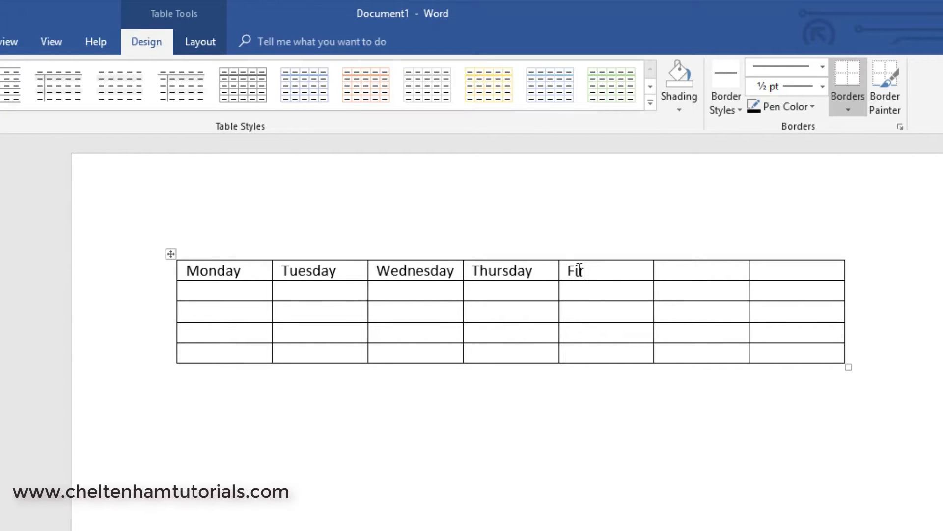
pyautogui.write('dya')
pyautogui.rightClick(589, 270)
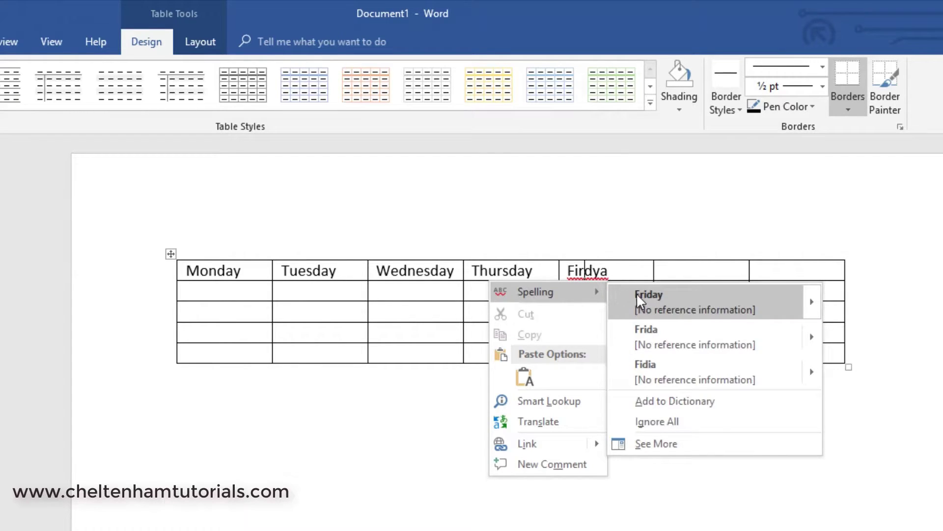
pyautogui.click(641, 296)
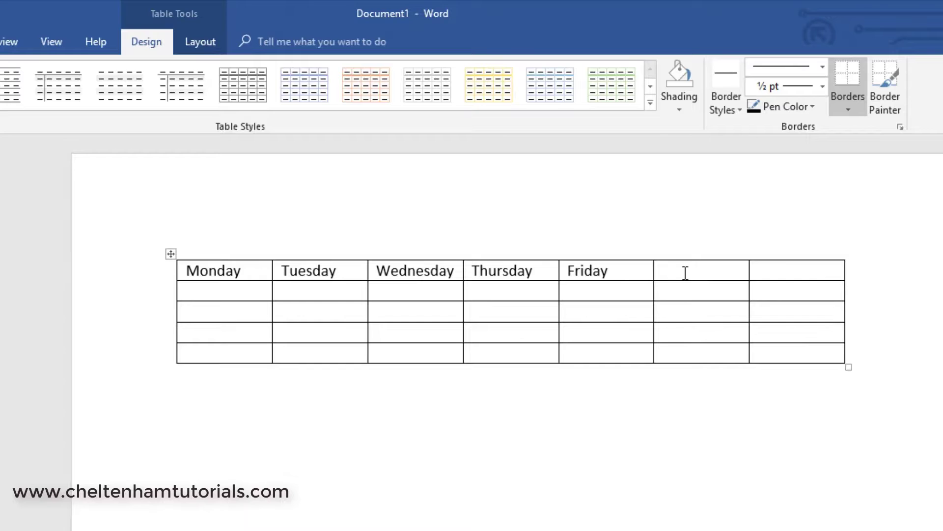
pyautogui.click(686, 273)
pyautogui.write('Saturday')
pyautogui.click(782, 272)
pyautogui.write('Sunday')
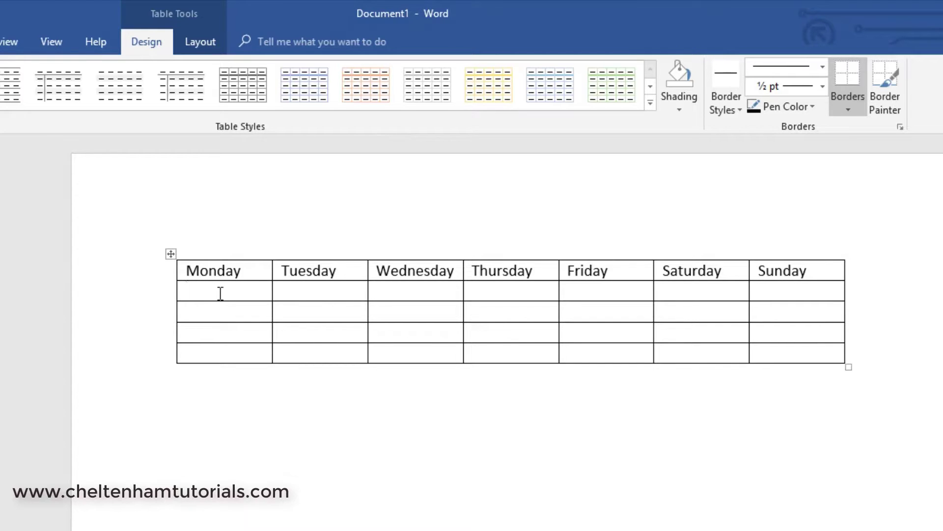
# Step: Fill the first number row below the headers, starting 8, 8, 6, 5, 4
pyautogui.write('8')
pyautogui.press('Tab')
pyautogui.write('8\t')
pyautogui.write('6')
pyautogui.press('Tab')
pyautogui.write('5')
pyautogui.press('Tab')
pyautogui.write('4')
pyautogui.press('Tab')
pyautogui.write('58')
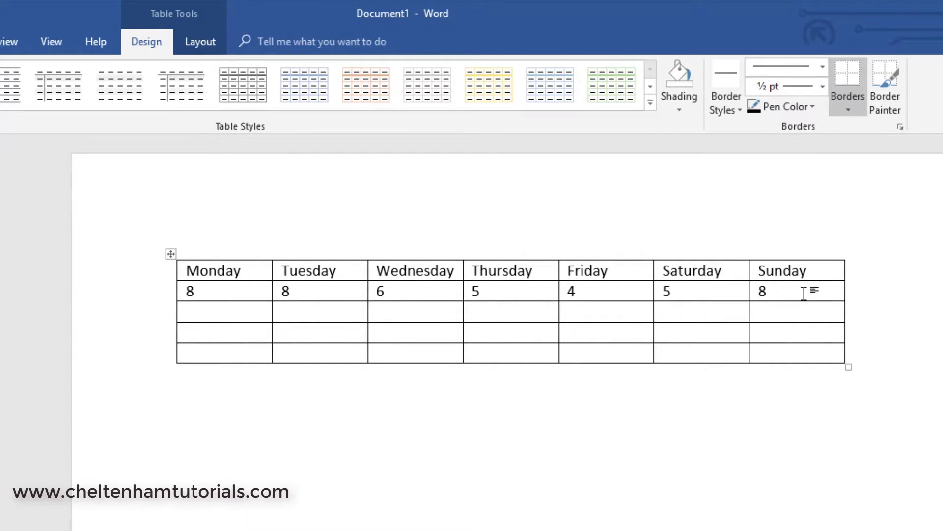
pyautogui.press('Tab')
# Step: Fill the next row with 7, 6, 5, 4, 3, 4, 6
pyautogui.write('7')
pyautogui.press('Tab')
pyautogui.write('6')
pyautogui.press('Tab')
pyautogui.write('5')
pyautogui.press('Tab')
pyautogui.write('4')
pyautogui.press('Tab')
pyautogui.write('3')
pyautogui.press('Tab')
pyautogui.write('4')
pyautogui.press('Tab')
pyautogui.write('6')
pyautogui.press('Tab')
# Step: Fill the following row with 5, 7, 8, 9, 7, 5, 4
pyautogui.write('5')
pyautogui.press('Tab')
pyautogui.write('7')
pyautogui.press('Tab')
pyautogui.write('8')
pyautogui.press('Tab')
pyautogui.write('9')
pyautogui.press('Tab')
pyautogui.write('7')
pyautogui.press('Tab')
pyautogui.write('5')
pyautogui.press('Tab')
pyautogui.write('4')
pyautogui.press('Tab')
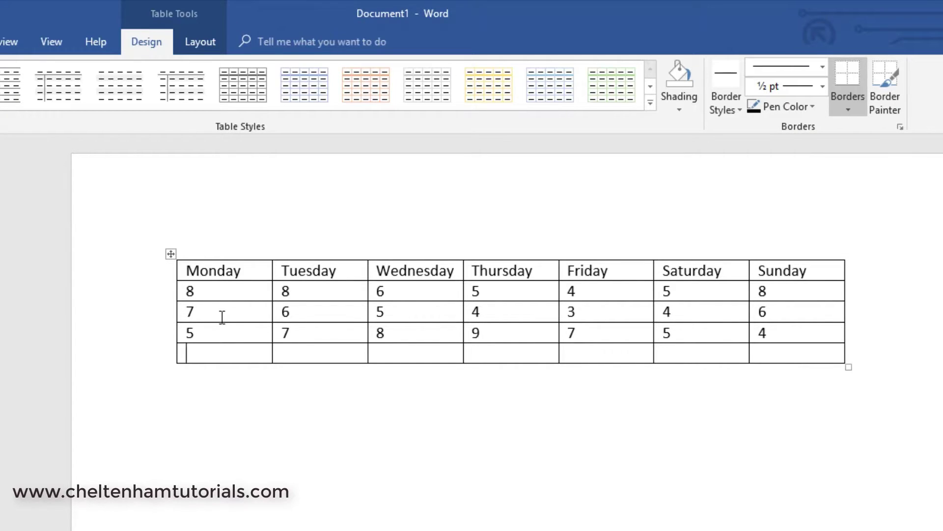
# Step: Complete the last row so it reads 9, 8, 7, 6, 5, 4, 3
pyautogui.write('8')
pyautogui.press('Tab')
pyautogui.write('7')
pyautogui.press('Tab')
pyautogui.write('6')
pyautogui.press('Tab')
pyautogui.write('5')
pyautogui.press('Tab')
pyautogui.write('4')
pyautogui.press('Tab')
pyautogui.write('3')
pyautogui.click(298, 424)
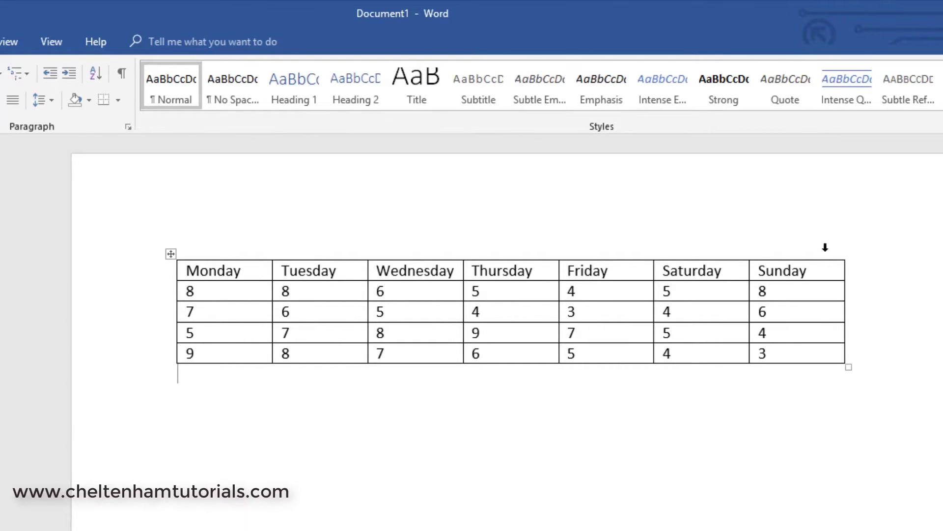
pyautogui.moveTo(178, 274)
pyautogui.click(219, 271)
pyautogui.doubleClick(219, 272)
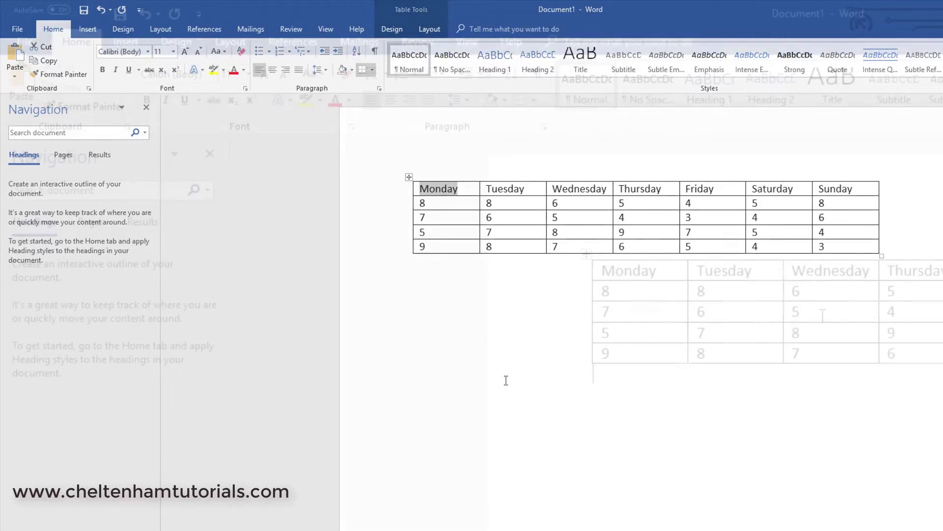
pyautogui.click(574, 213)
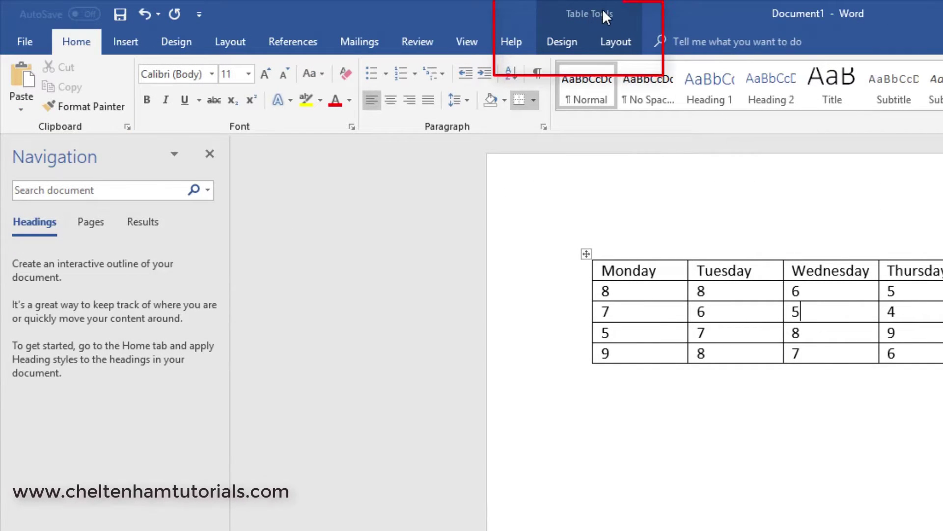
pyautogui.click(567, 42)
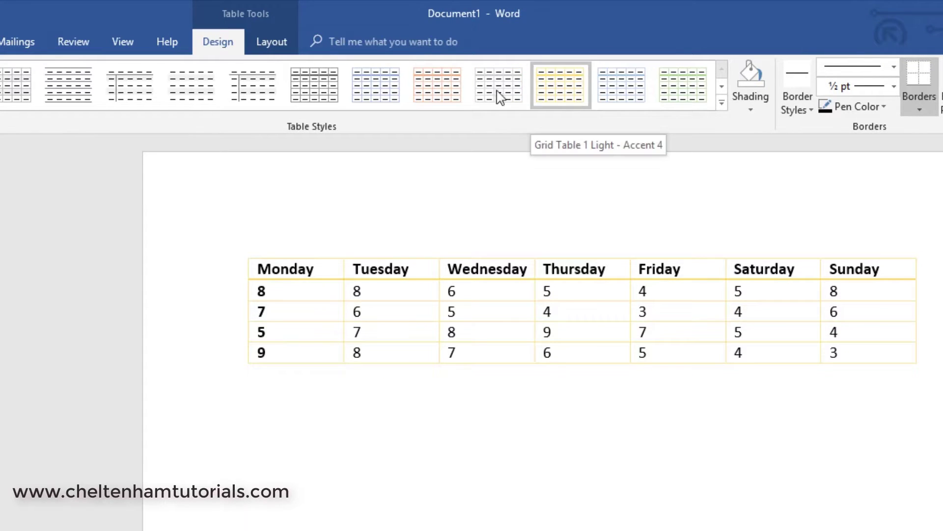
pyautogui.click(722, 103)
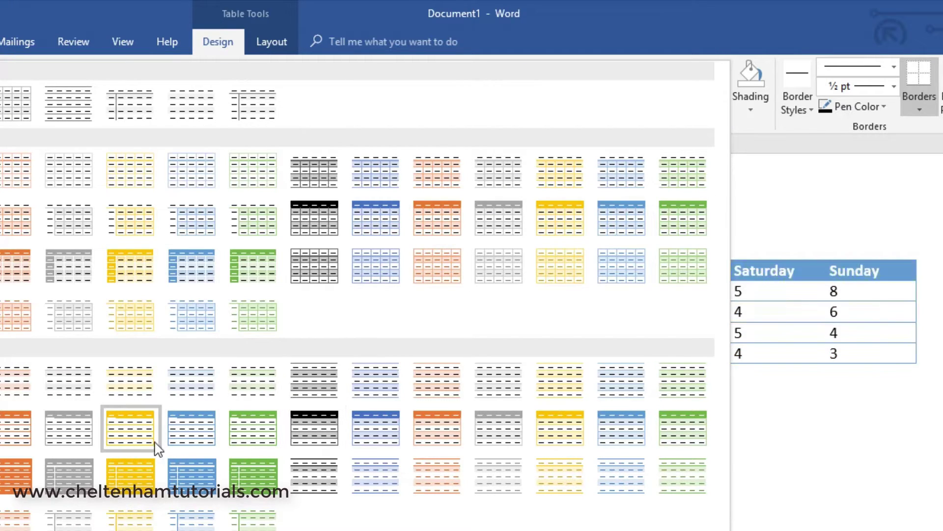
pyautogui.click(139, 443)
pyautogui.click(333, 523)
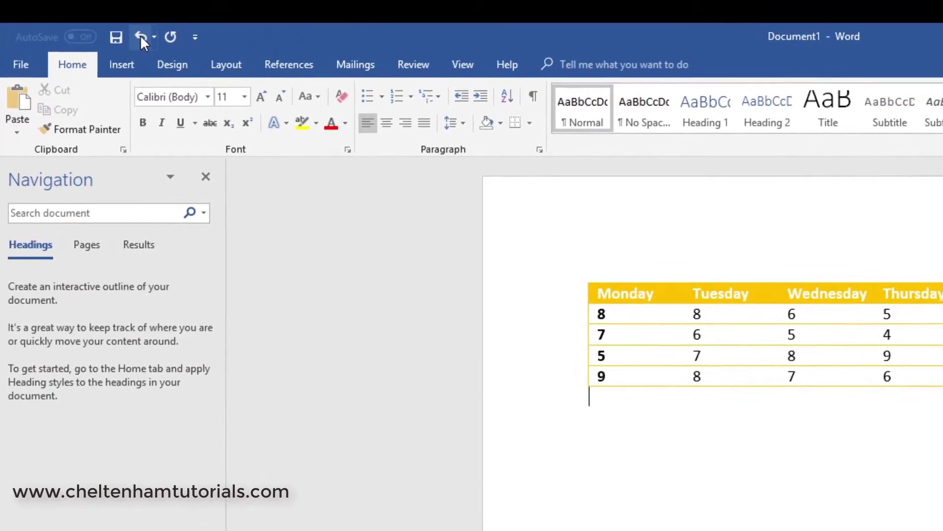
pyautogui.click(84, 33)
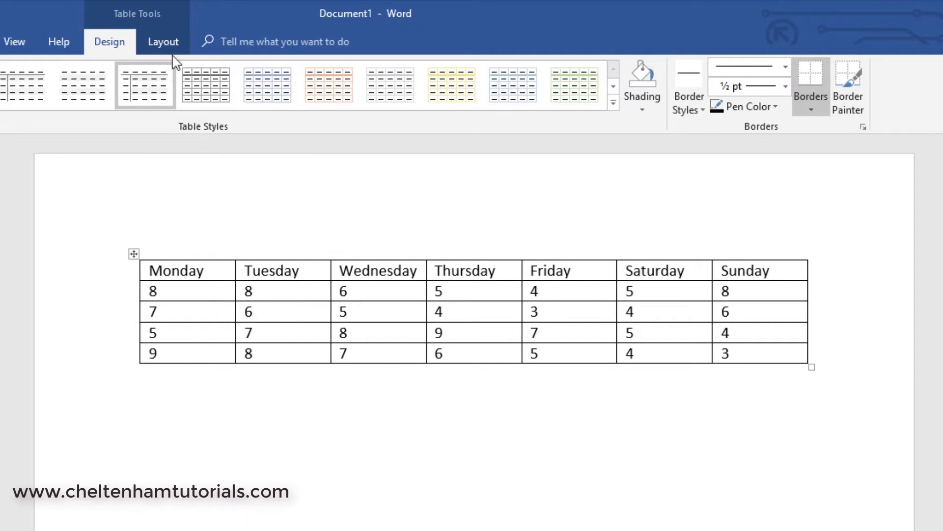
pyautogui.click(164, 42)
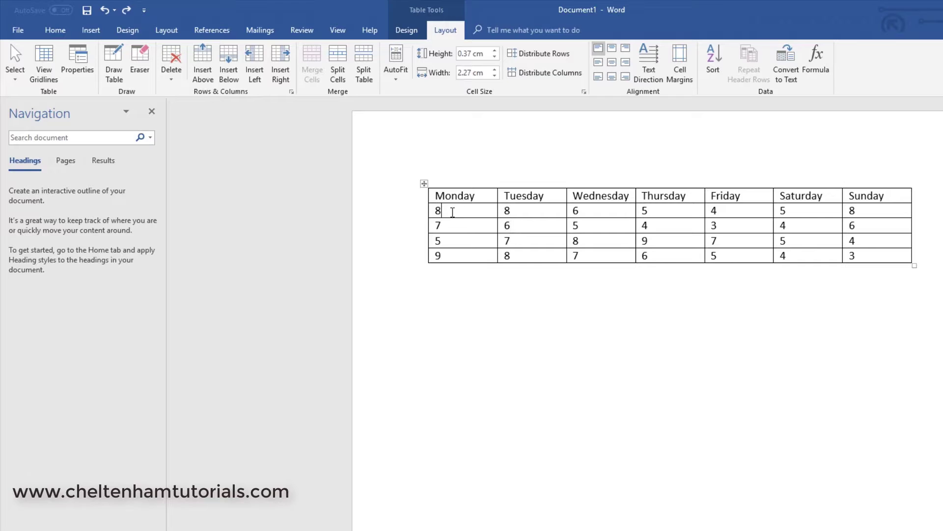
pyautogui.click(444, 214)
pyautogui.click(15, 81)
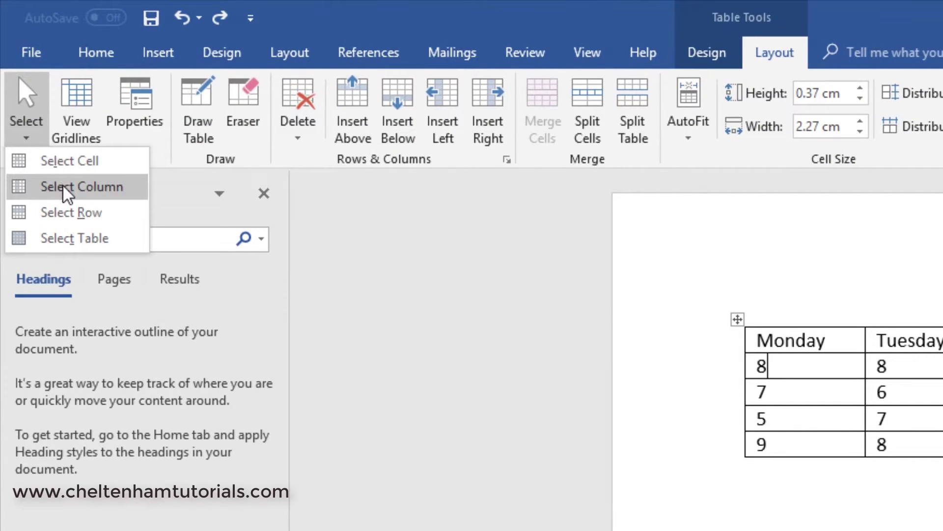
pyautogui.click(63, 185)
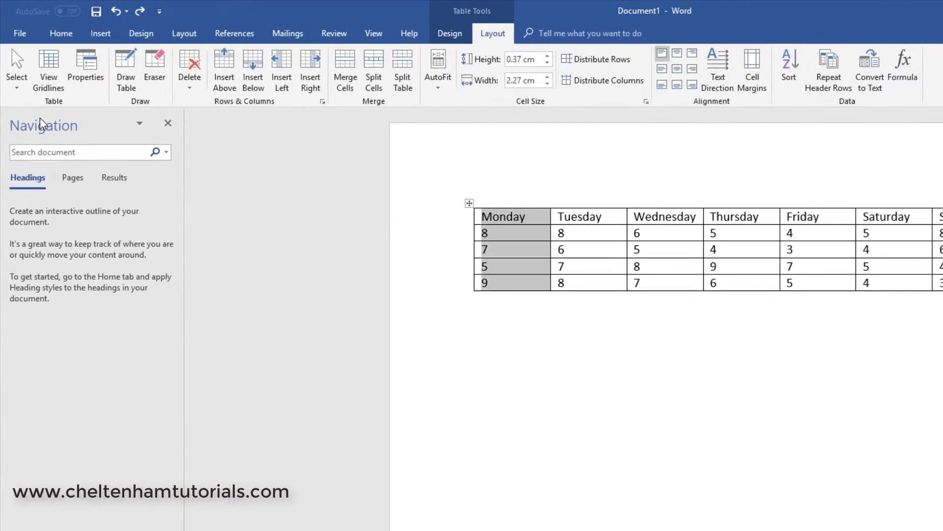
pyautogui.click(496, 232)
pyautogui.click(16, 83)
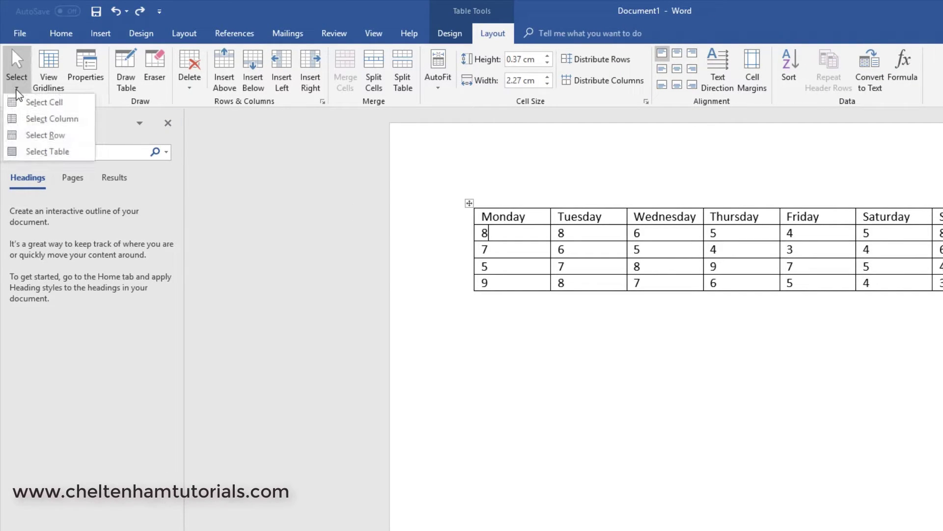
pyautogui.click(34, 136)
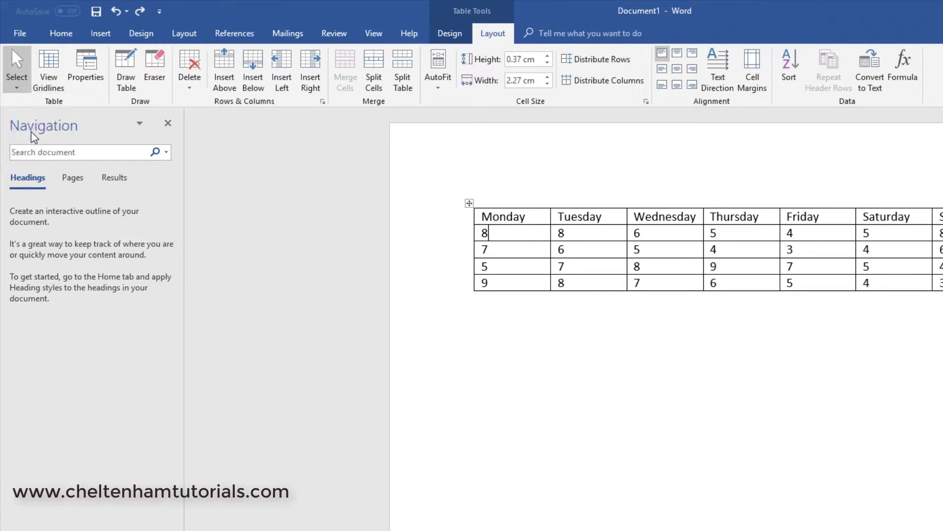
pyautogui.click(498, 237)
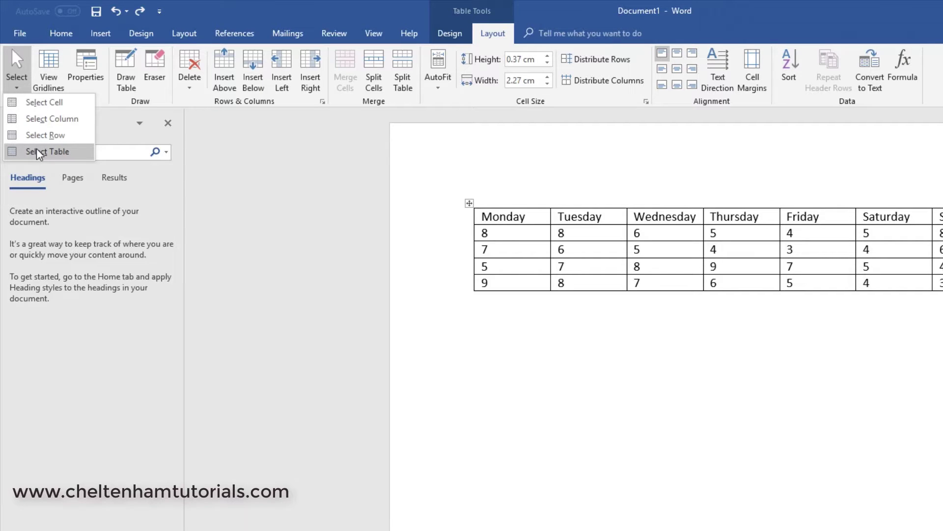
pyautogui.click(39, 154)
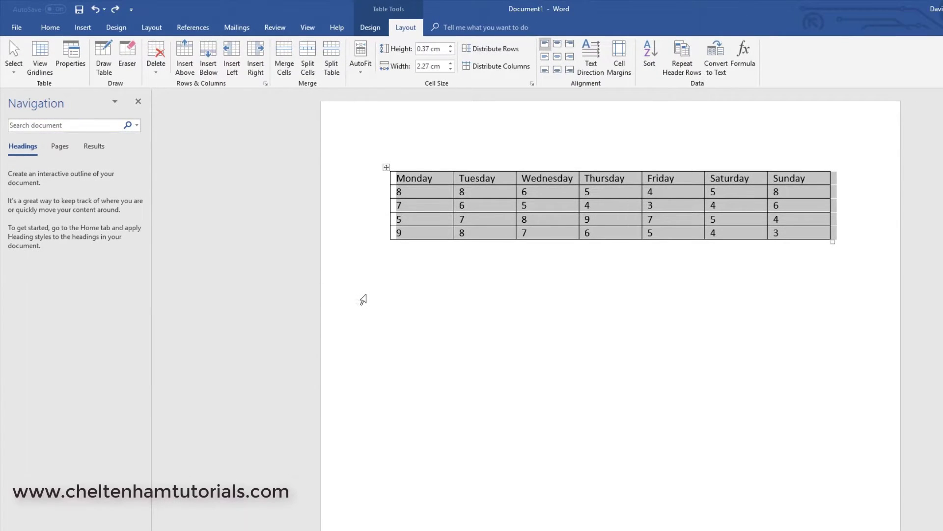
pyautogui.click(362, 300)
# Step: Try selecting the weekday header row, then select the Monday and Wednesday columns together
pyautogui.click(483, 297)
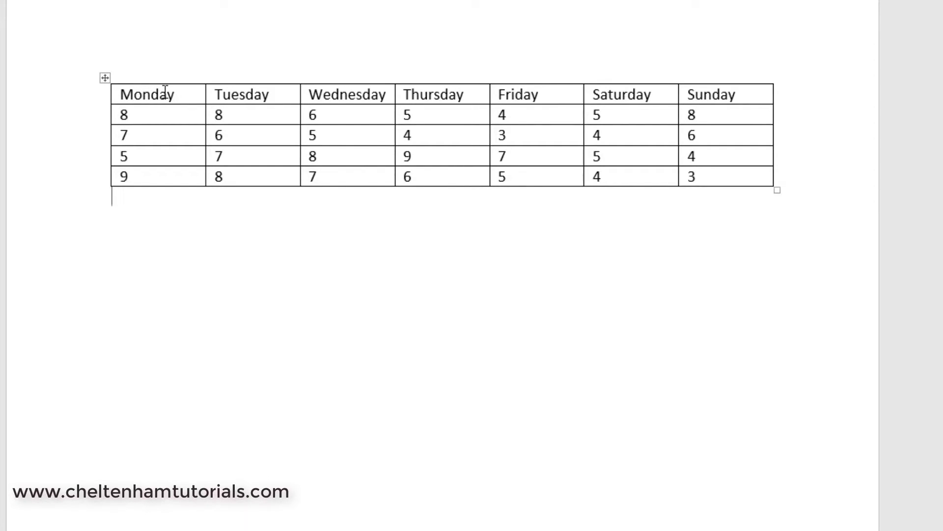
pyautogui.click(87, 101)
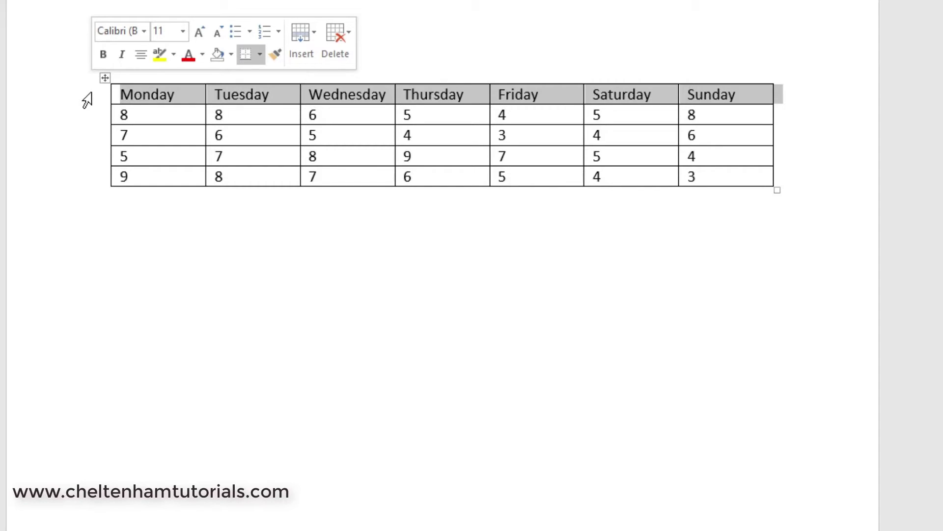
pyautogui.click(143, 263)
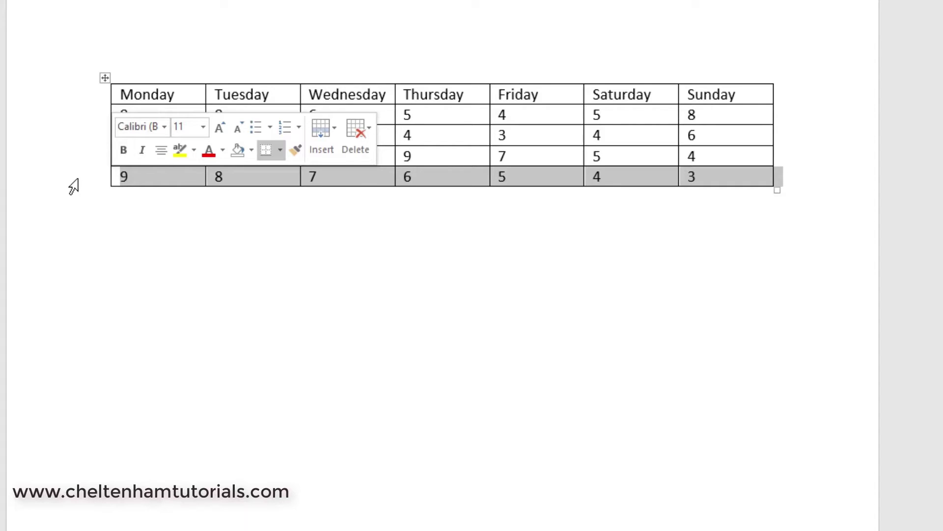
pyautogui.click(170, 211)
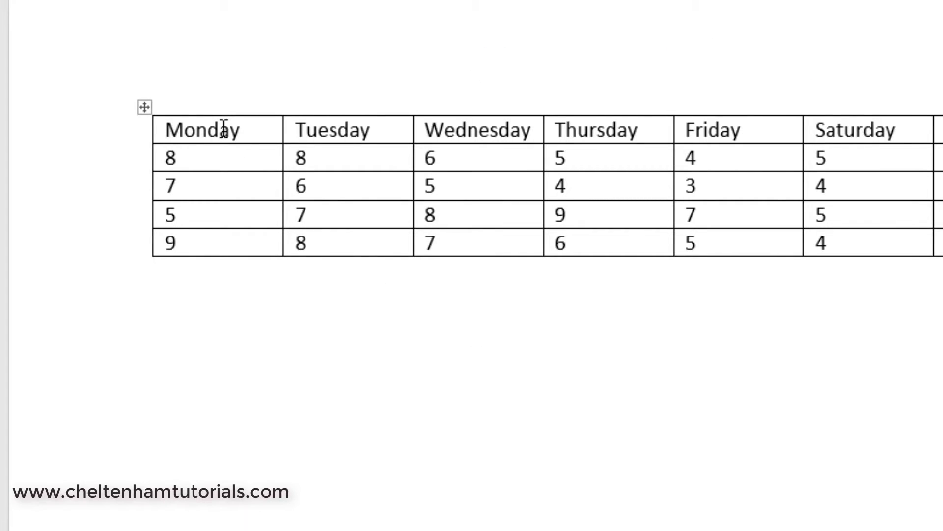
pyautogui.click(221, 111)
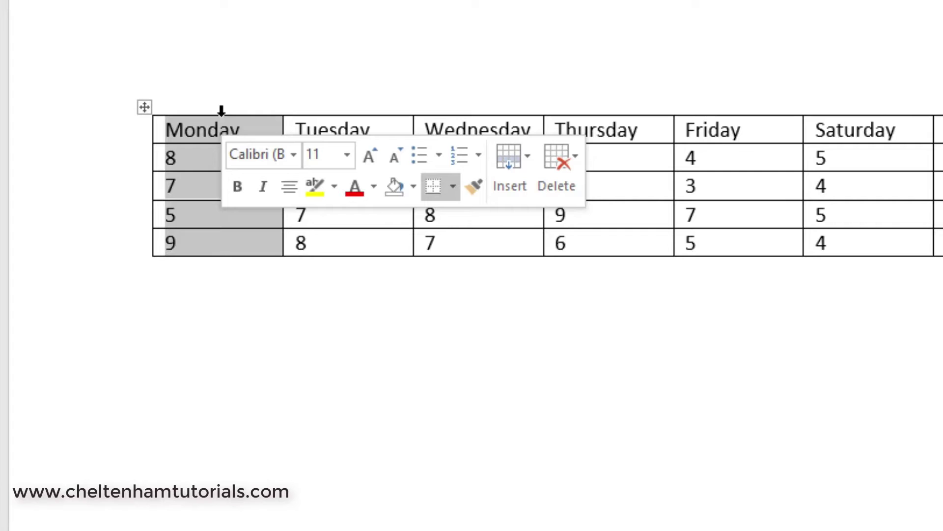
pyautogui.click(462, 108)
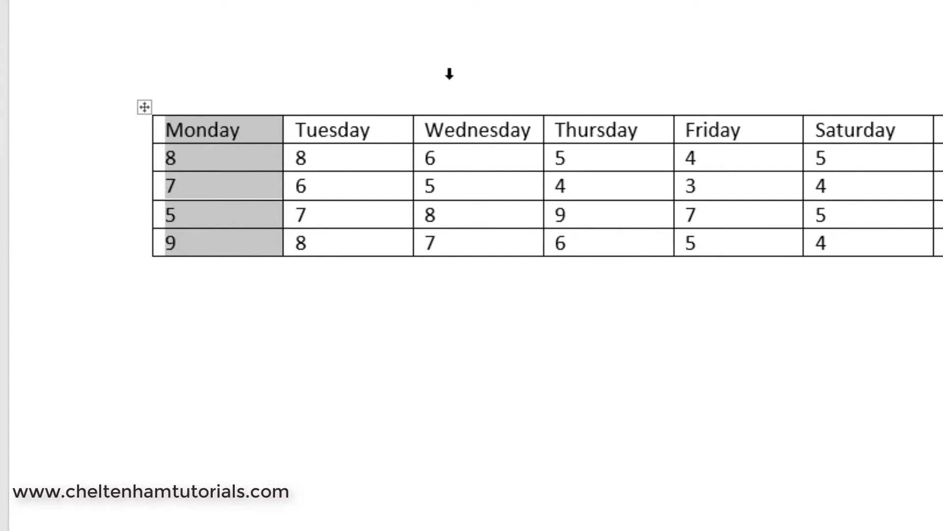
# Step: Add the Wednesday column to the selection, then select two rows together and clear them
pyautogui.keyDown('ctrl'); pyautogui.click(470, 113); pyautogui.keyUp('ctrl')
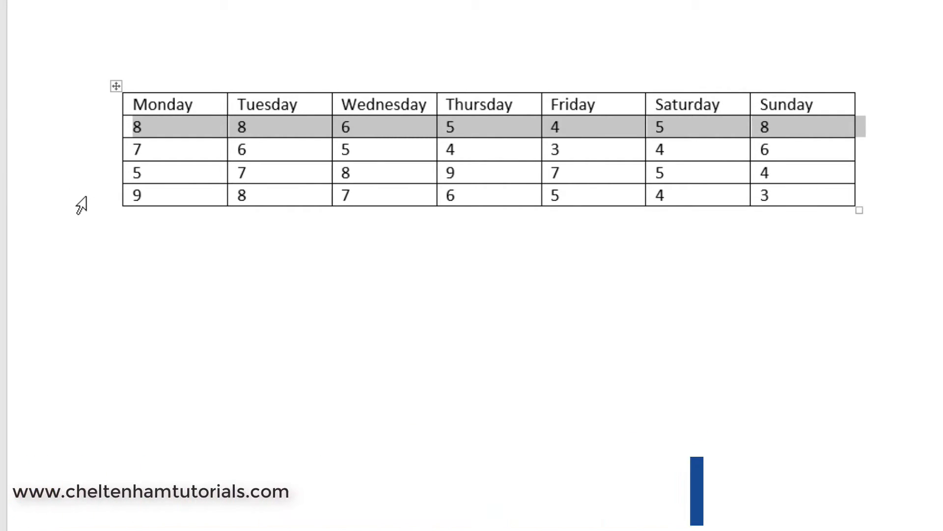
pyautogui.keyDown('ctrl'); pyautogui.click(81, 199); pyautogui.keyUp('ctrl')
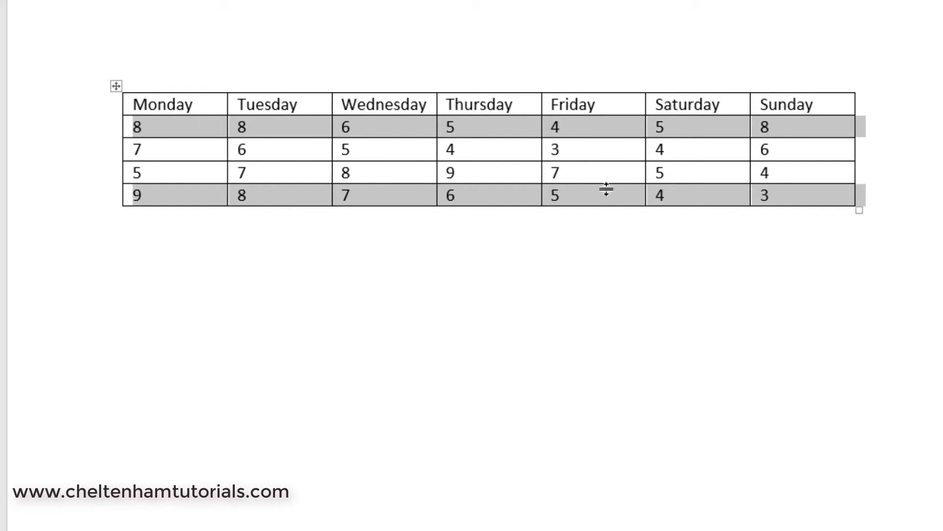
pyautogui.click(558, 269)
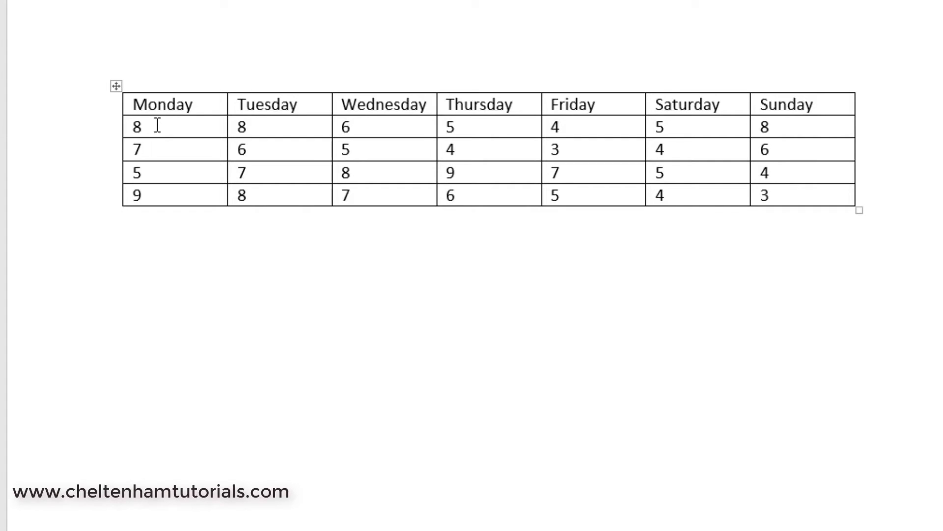
# Step: Select a block of number cells starting at Monday's first value, then place the caret there
pyautogui.moveTo(157, 125); pyautogui.dragTo(360, 167)
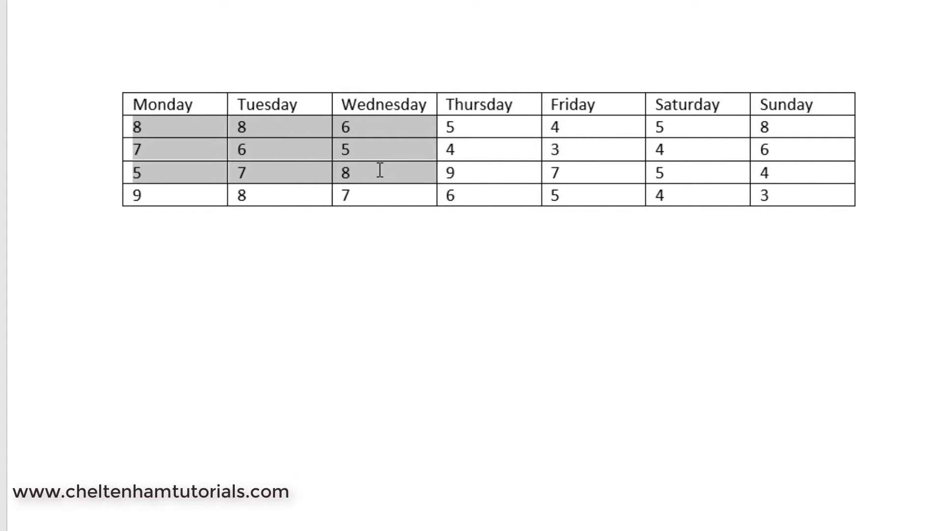
pyautogui.click(378, 312)
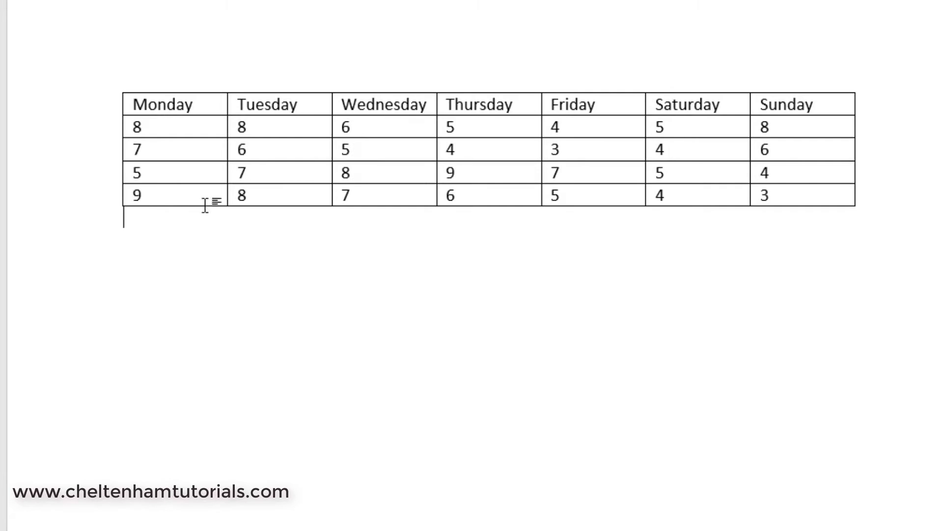
pyautogui.click(170, 126)
pyautogui.moveTo(168, 127); pyautogui.dragTo(587, 173)
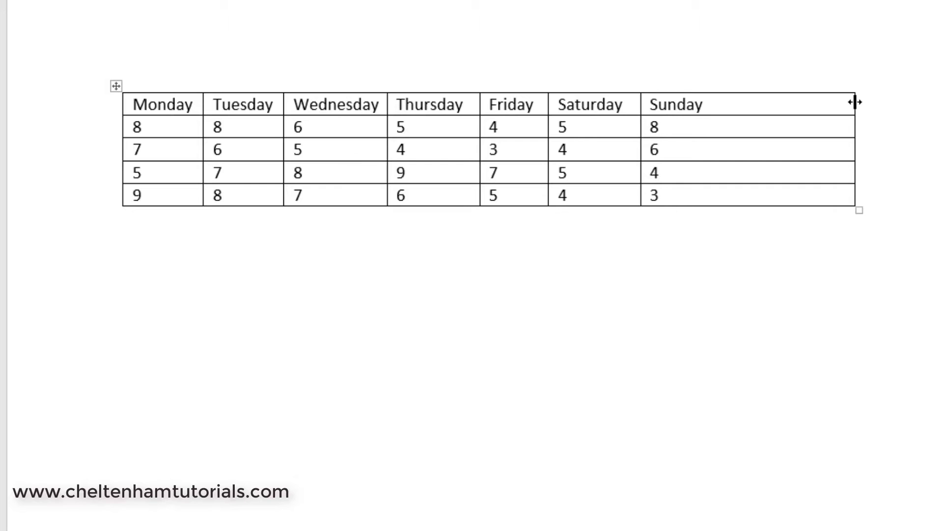
pyautogui.moveTo(855, 101); pyautogui.dragTo(723, 109)
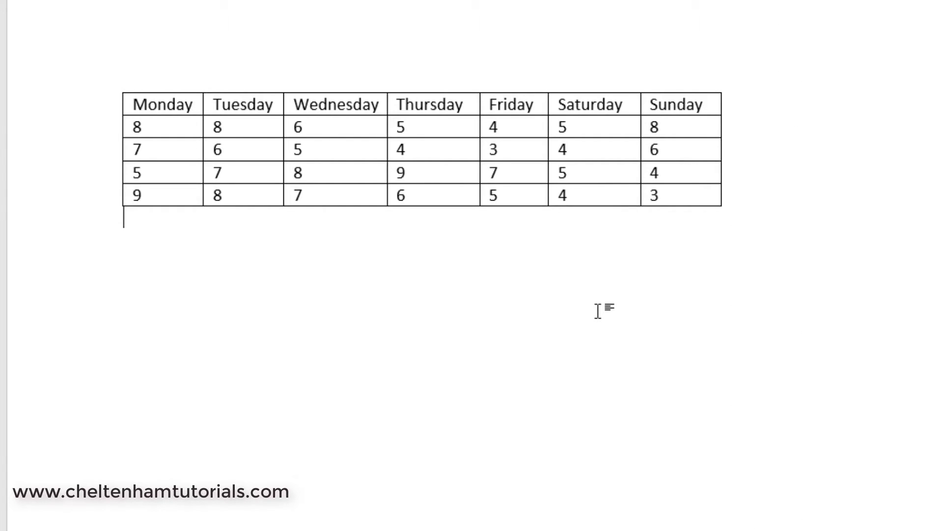
pyautogui.hotkey('ctrl', 'z')
pyautogui.hotkey('ctrl', 'z')
pyautogui.hotkey('ctrl', 'z')
pyautogui.hotkey('ctrl', 'z')
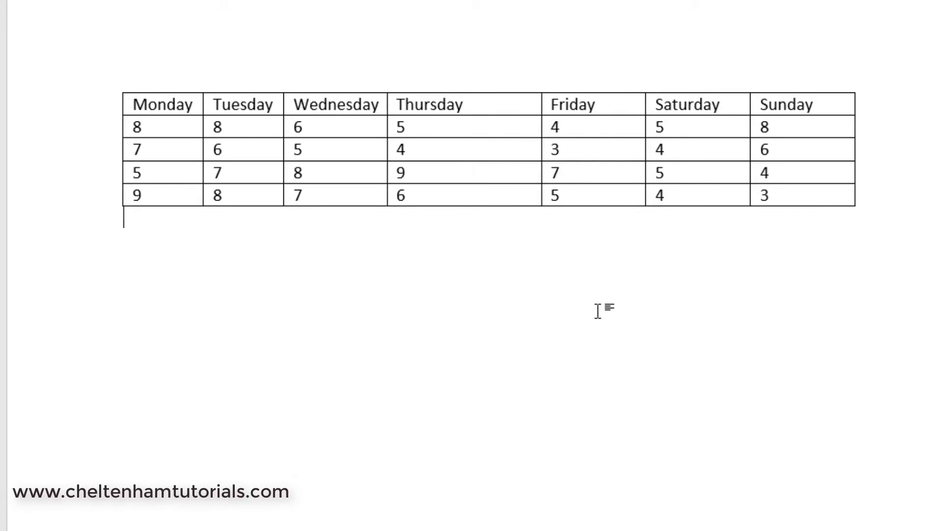
pyautogui.hotkey('ctrl', 'z')
pyautogui.hotkey('ctrl', 'z')
pyautogui.hotkey('ctrl', 'z')
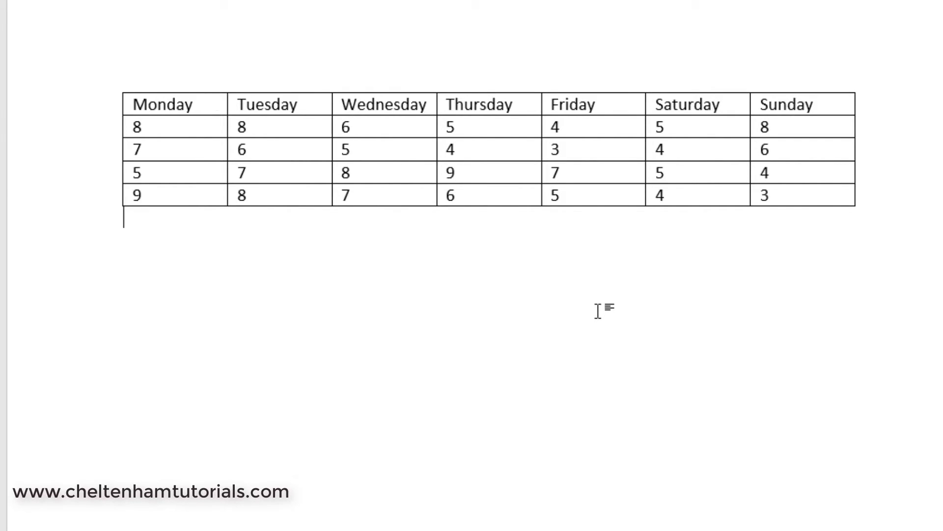
pyautogui.hotkey('ctrl', 'z')
pyautogui.click(167, 146)
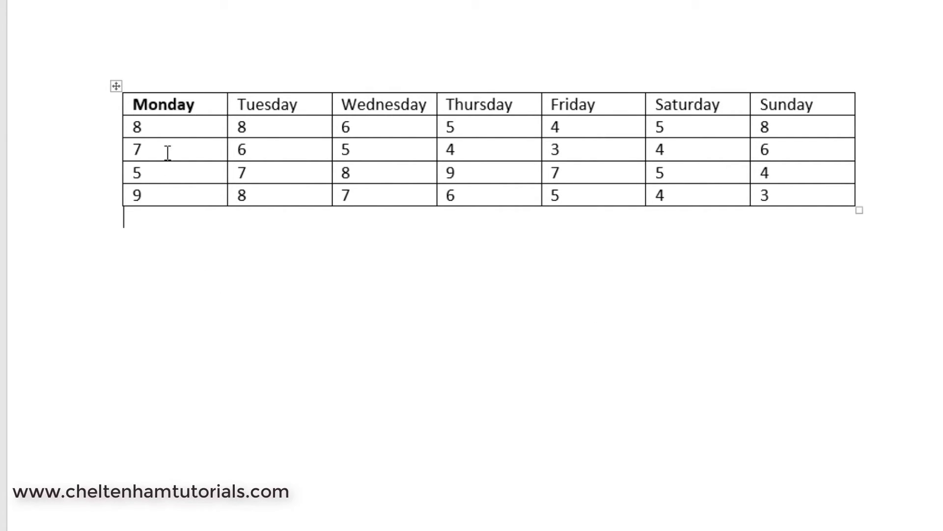
pyautogui.doubleClick(168, 105)
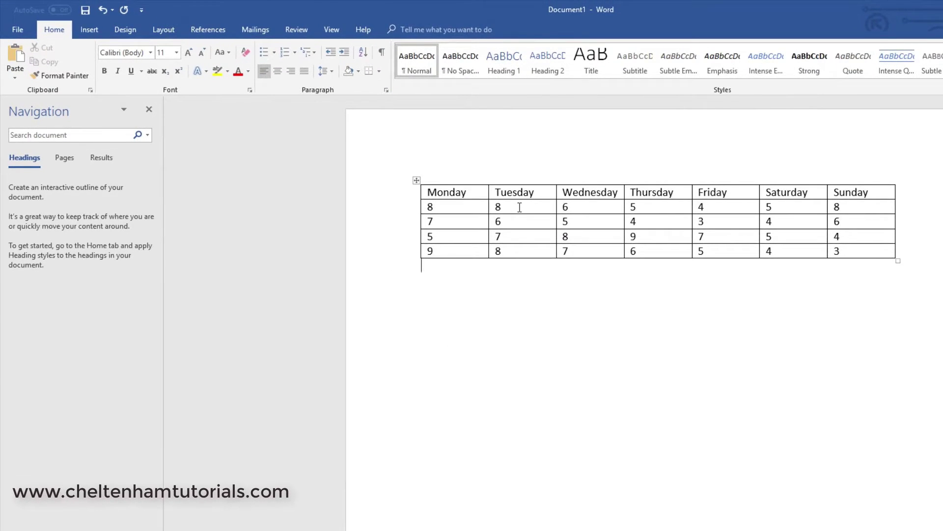
pyautogui.click(519, 206)
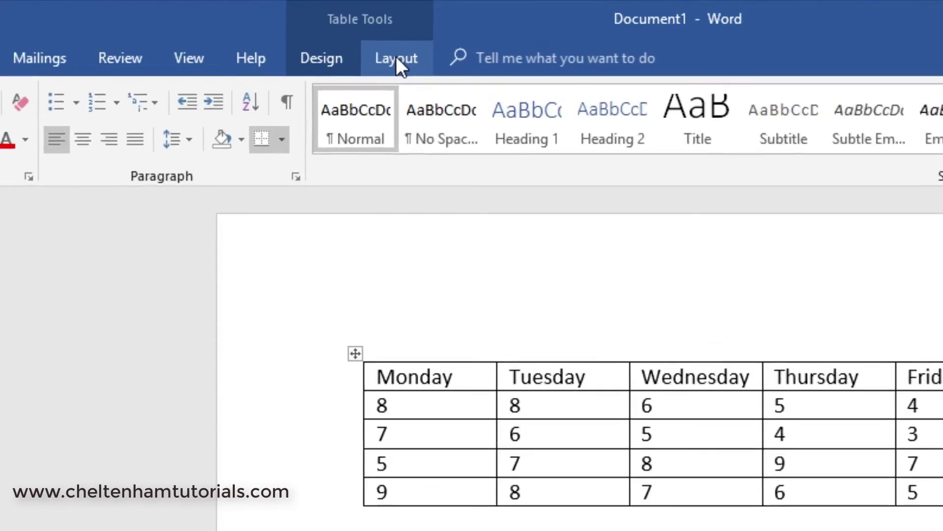
pyautogui.click(438, 29)
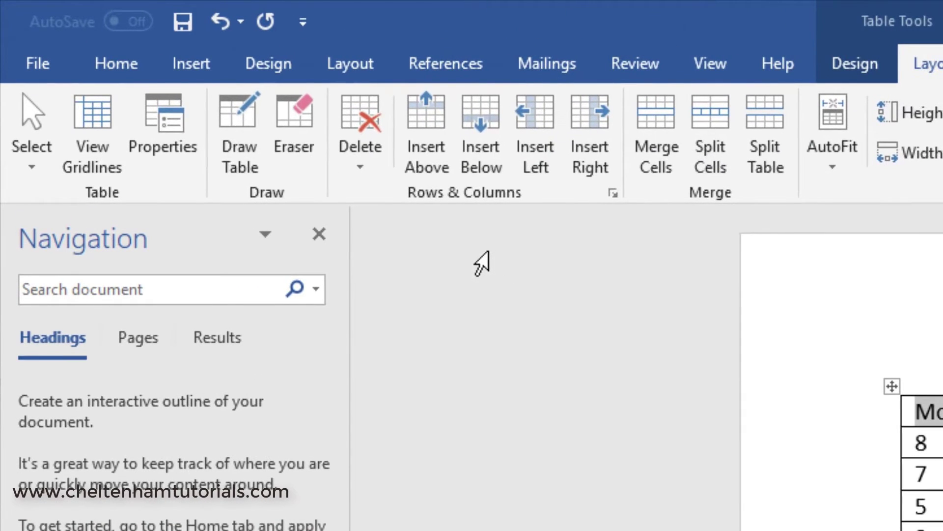
pyautogui.click(481, 164)
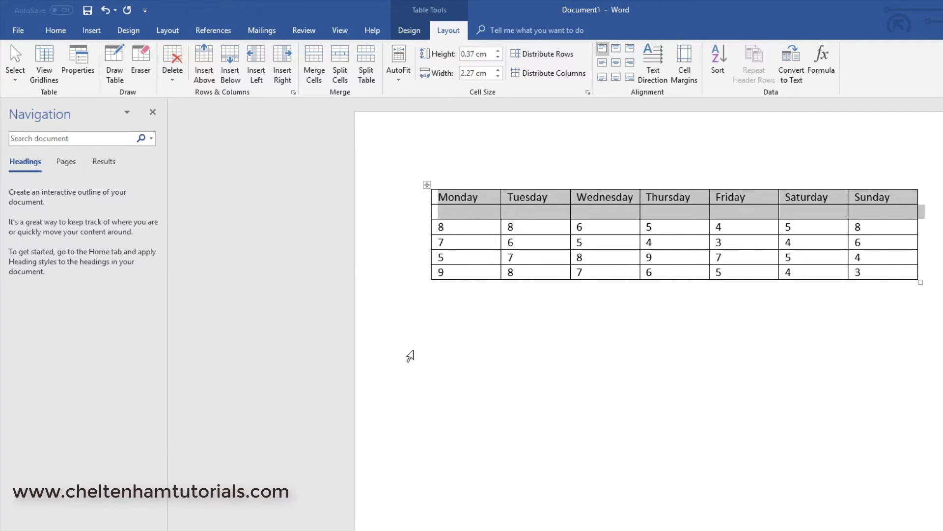
pyautogui.click(410, 355)
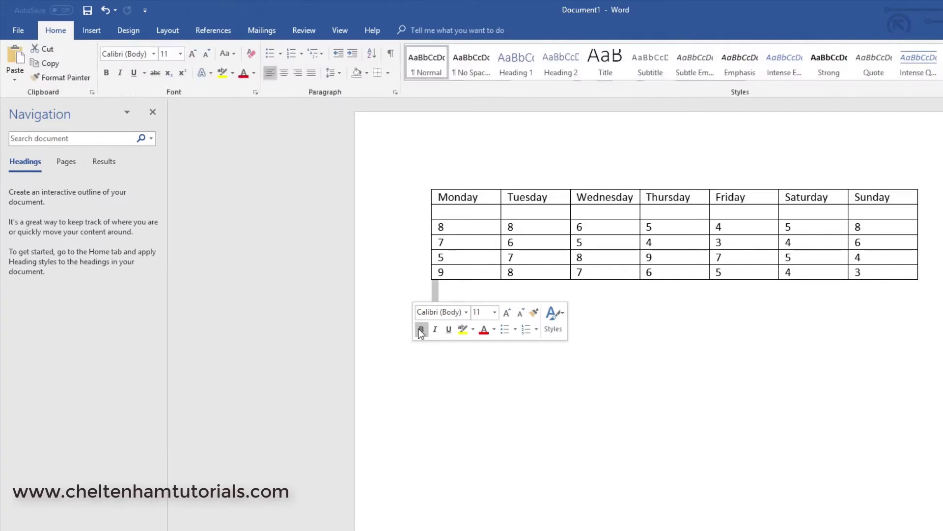
pyautogui.hotkey('ctrl', 'z')
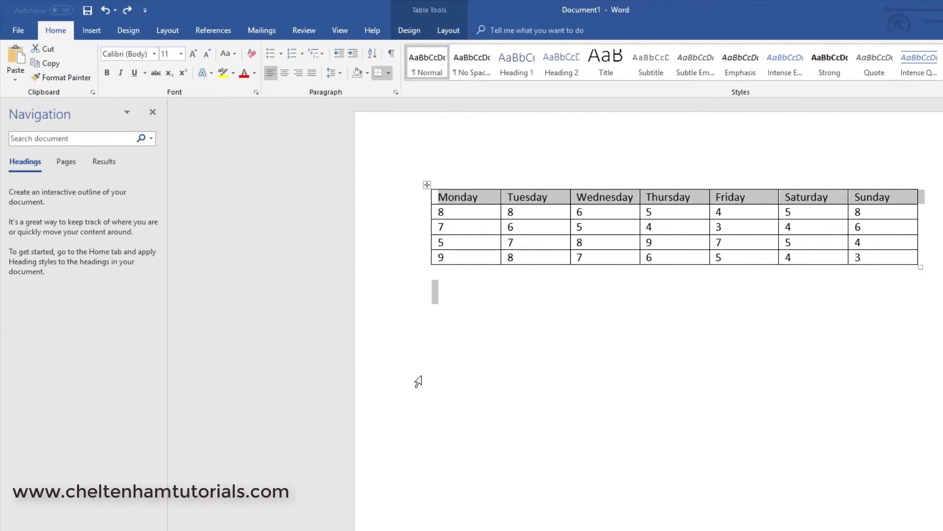
pyautogui.click(532, 186)
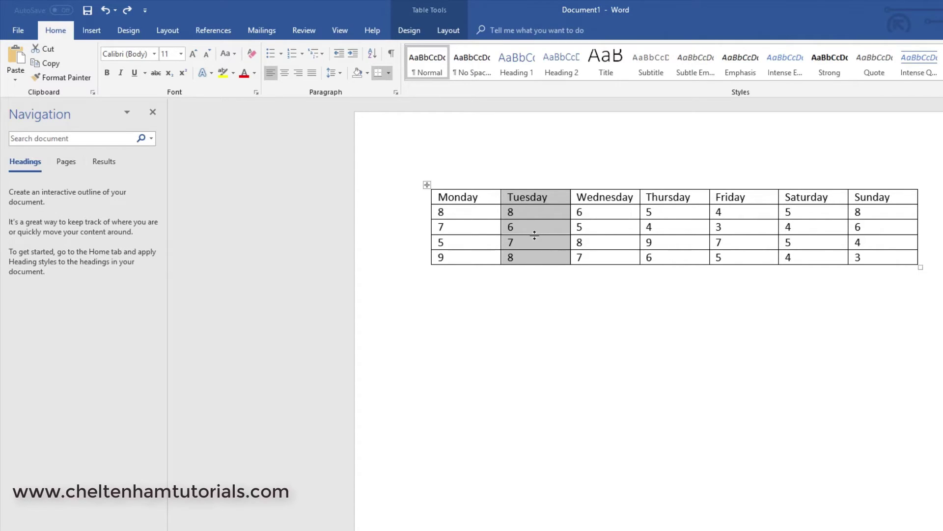
pyautogui.click(451, 30)
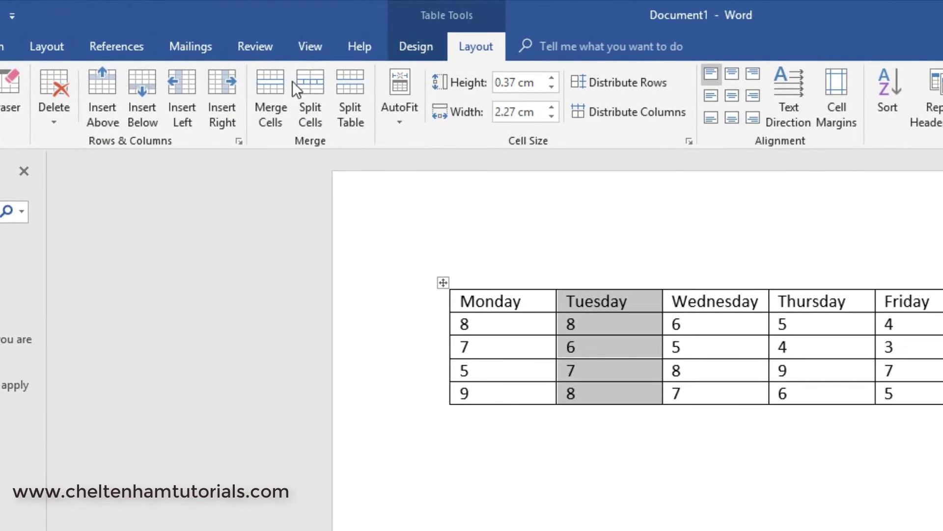
pyautogui.click(221, 104)
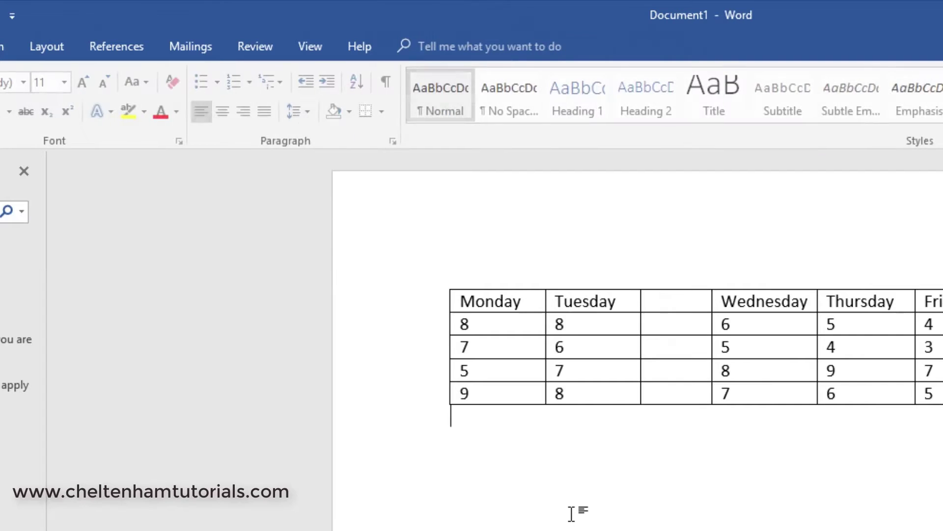
pyautogui.hotkey('ctrl', 'z')
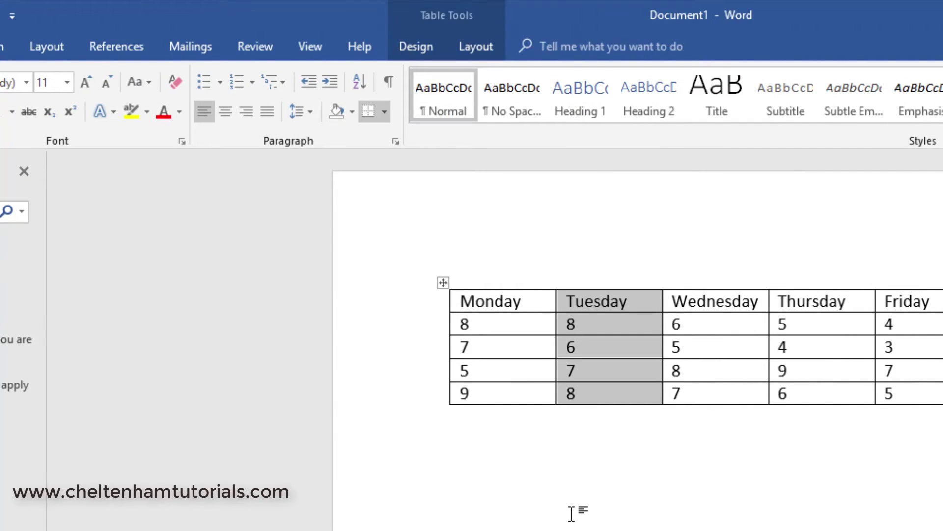
# Step: Select the whole table and apply AutoFit Contents so the columns shrink to fit
pyautogui.click(614, 352)
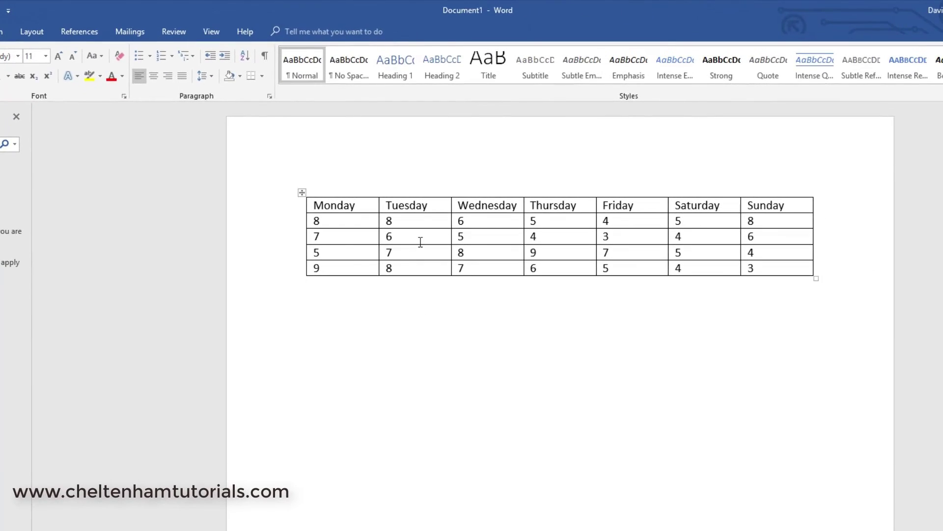
pyautogui.click(324, 31)
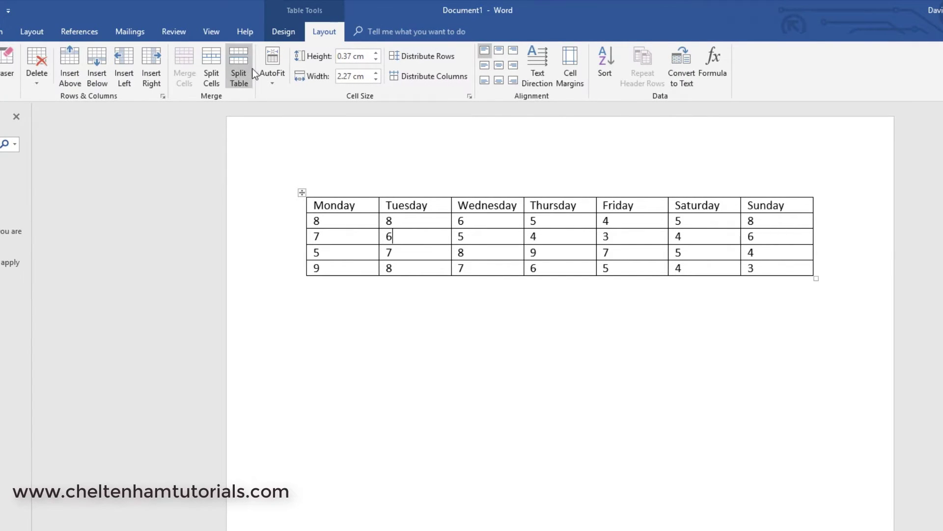
pyautogui.moveTo(372, 210); pyautogui.dragTo(772, 261)
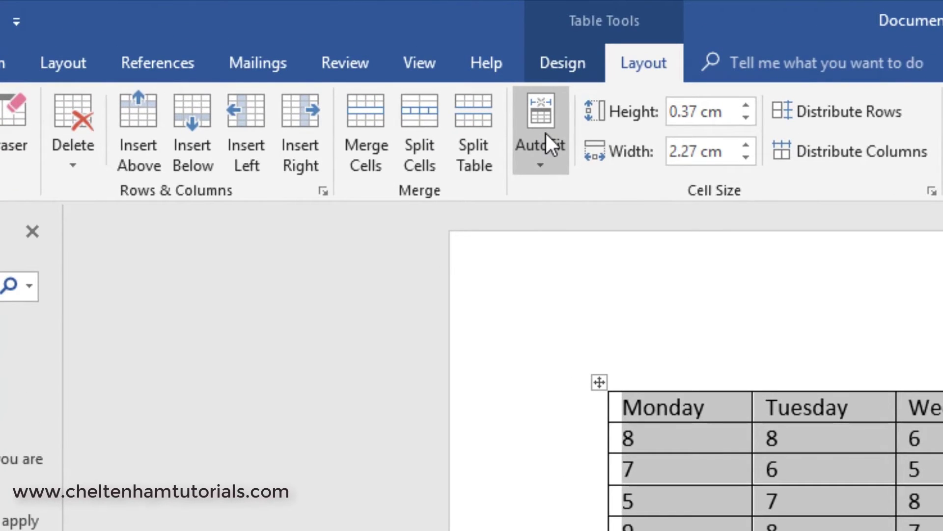
pyautogui.click(274, 66)
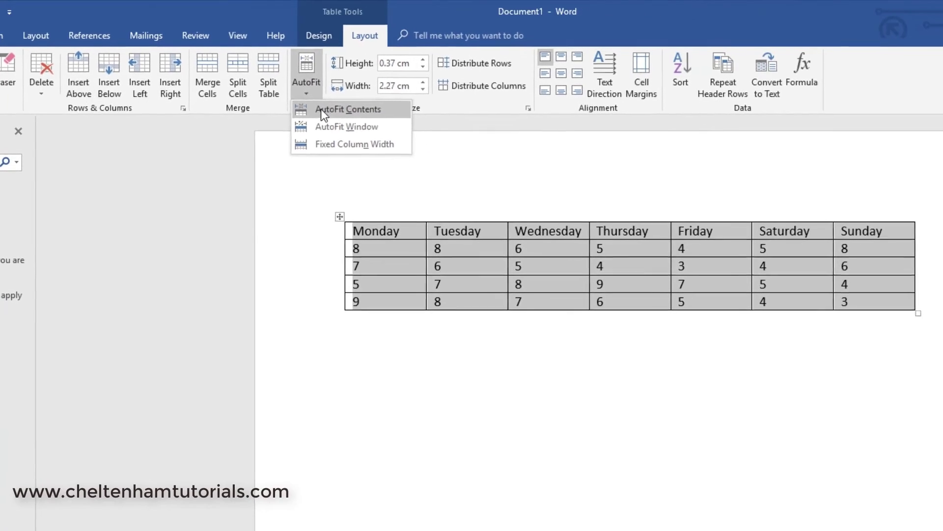
pyautogui.click(567, 192)
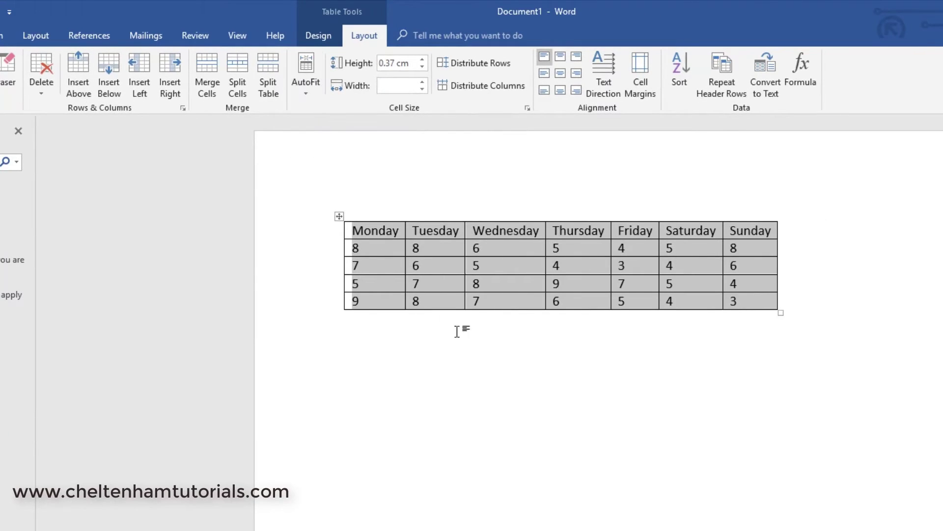
pyautogui.click(488, 374)
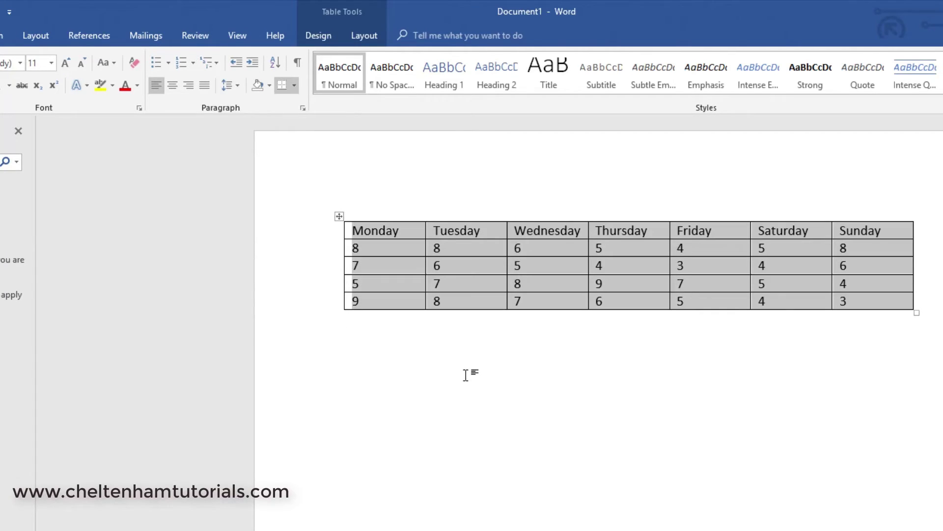
pyautogui.click(465, 375)
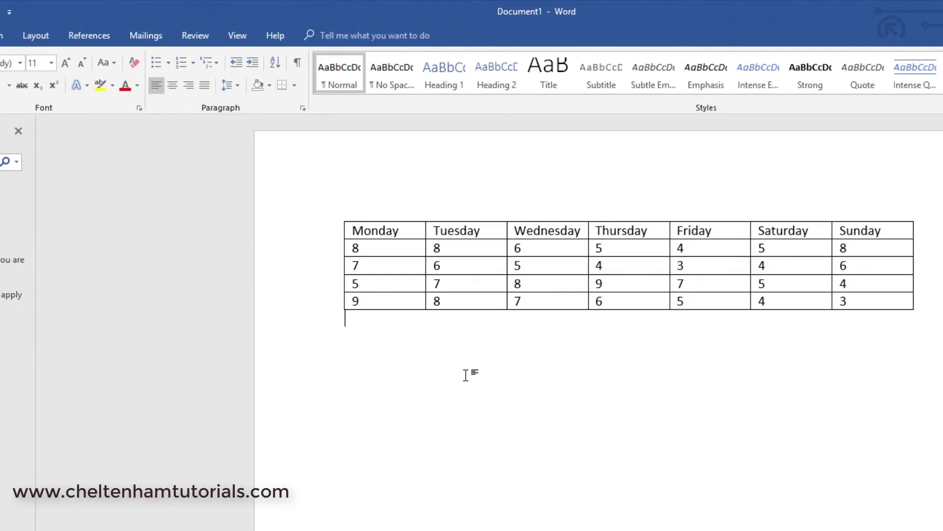
pyautogui.click(462, 289)
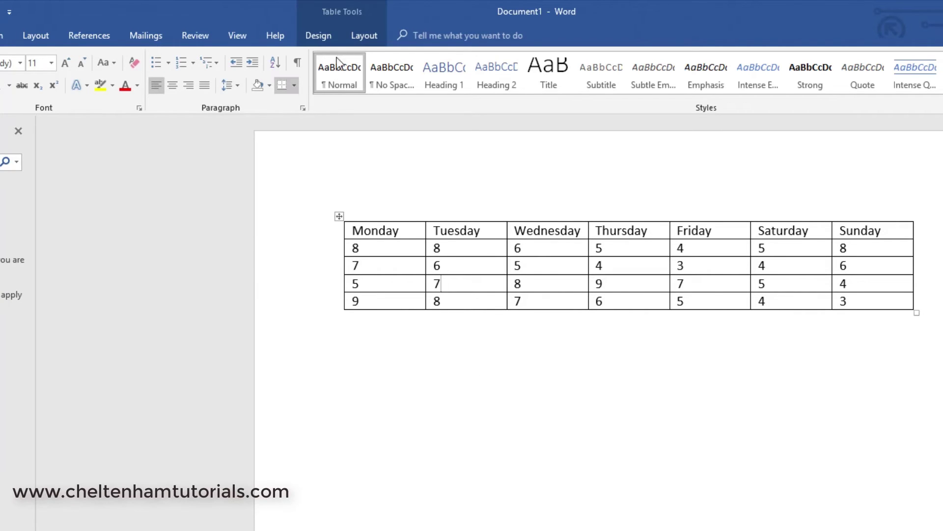
pyautogui.click(367, 35)
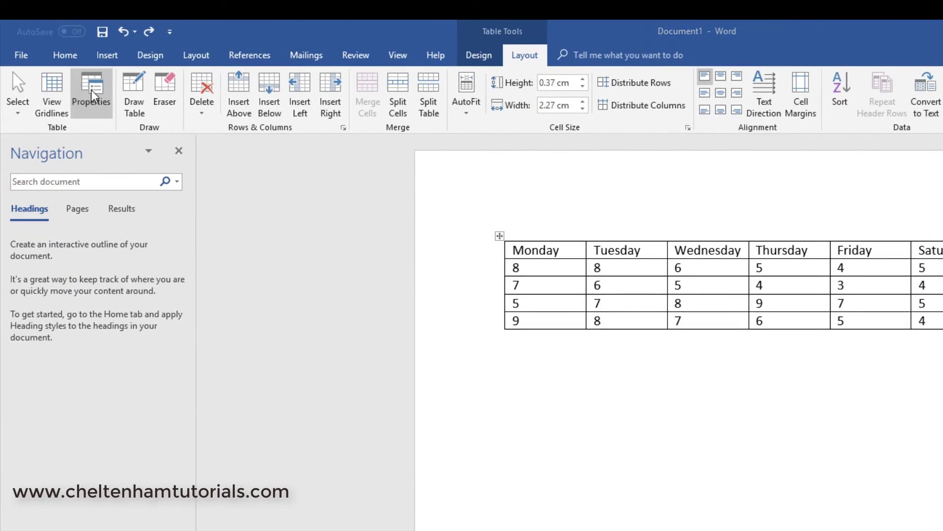
pyautogui.click(91, 90)
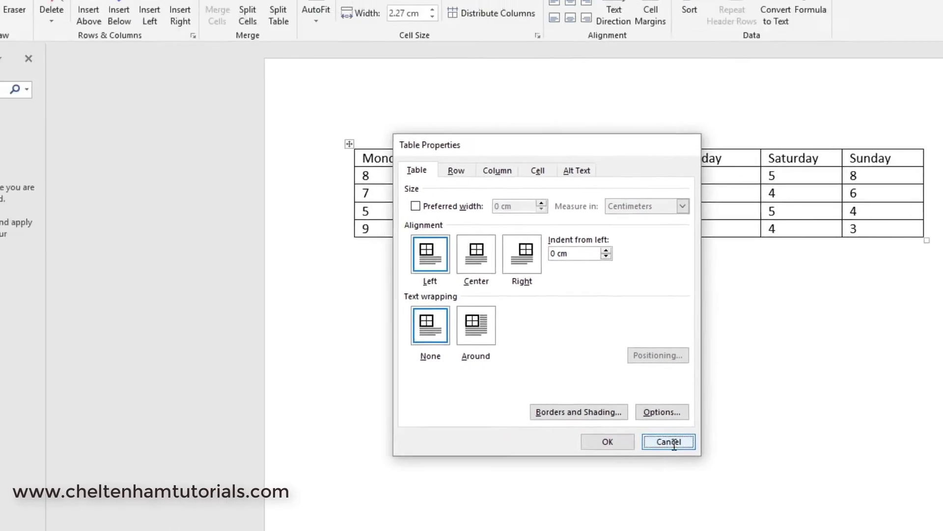
pyautogui.click(523, 371)
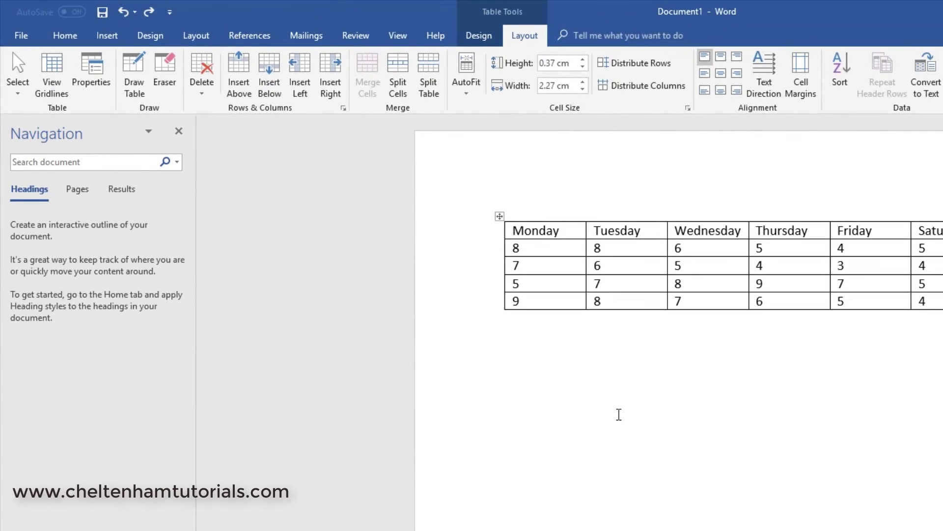
pyautogui.click(619, 414)
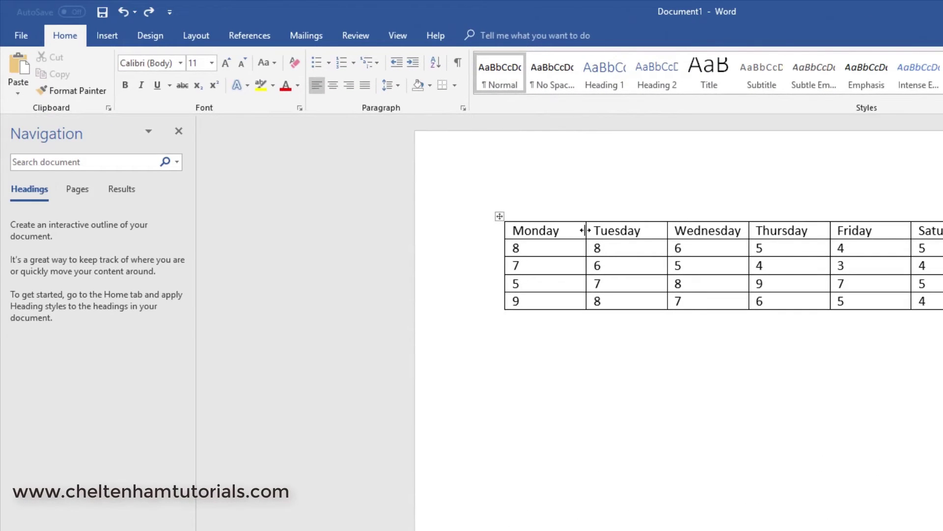
# Step: Undo a trial Monday/Tuesday border drag, stretch all five rows taller, then undo that too
pyautogui.moveTo(585, 230); pyautogui.dragTo(568, 230)
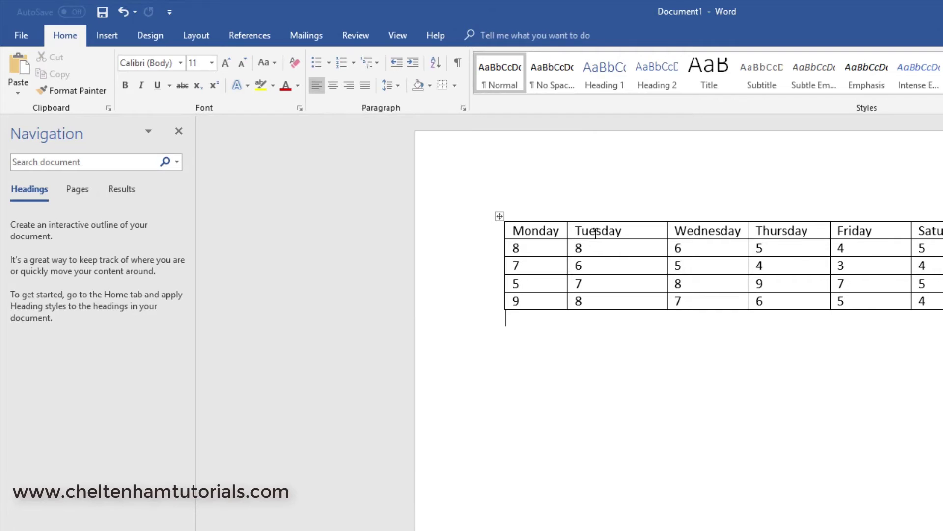
pyautogui.hotkey('ctrl', 'z')
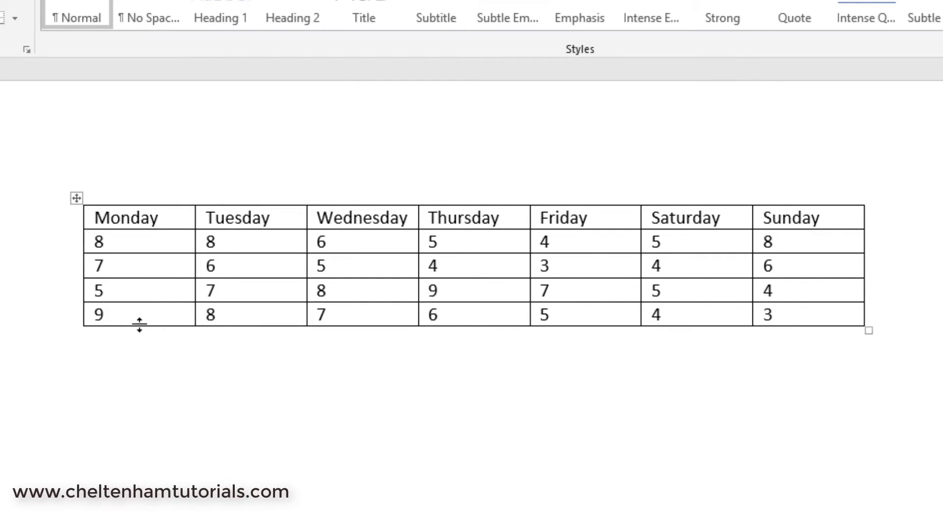
pyautogui.moveTo(139, 326); pyautogui.dragTo(139, 401)
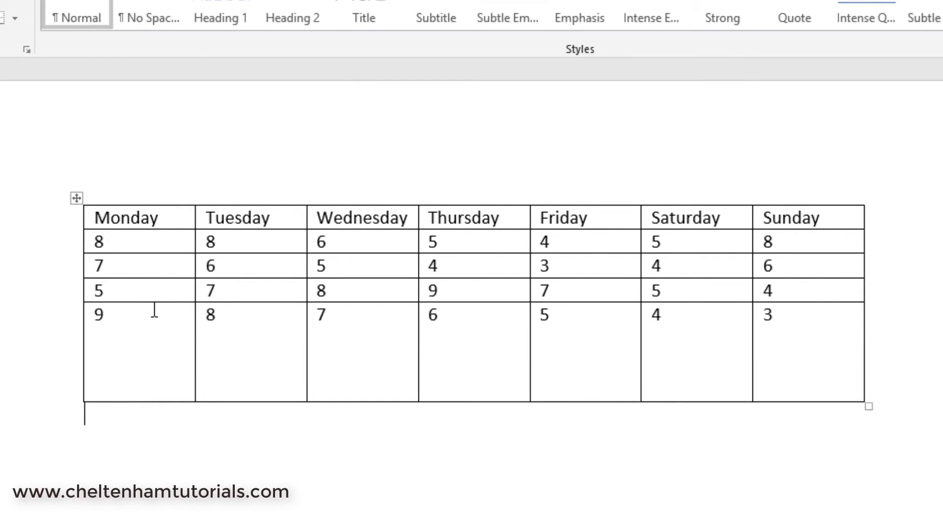
pyautogui.moveTo(152, 303); pyautogui.dragTo(147, 339)
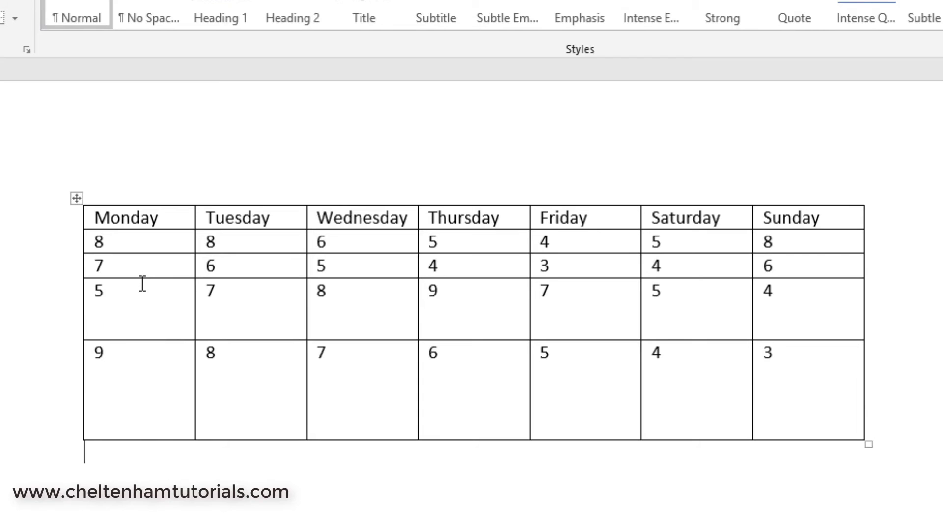
pyautogui.moveTo(141, 279); pyautogui.dragTo(141, 316)
pyautogui.moveTo(139, 252); pyautogui.dragTo(141, 301)
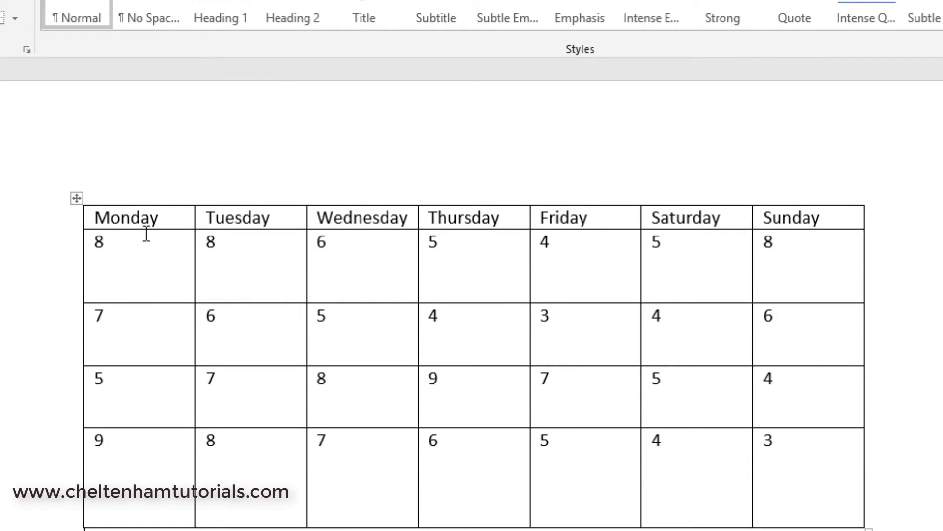
pyautogui.moveTo(145, 229); pyautogui.dragTo(151, 269)
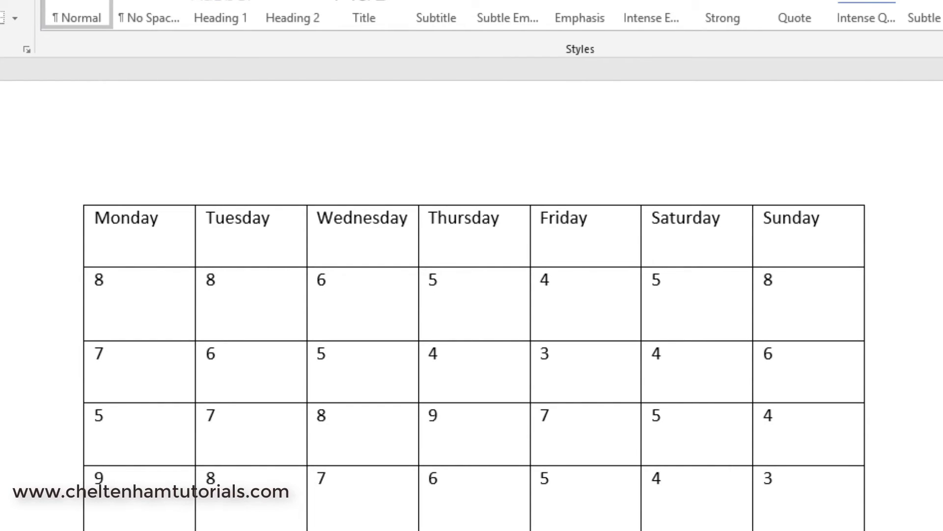
pyautogui.hotkey('ctrl', 'z')
pyautogui.hotkey('ctrl', 'z')
pyautogui.hotkey('ctrl', 'z')
pyautogui.hotkey('ctrl', 'z')
pyautogui.hotkey('ctrl', 'z')
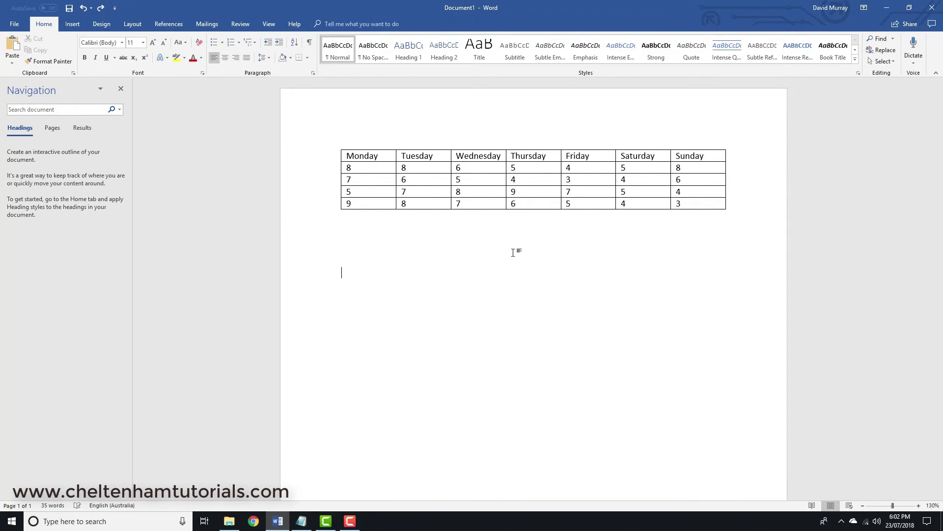
# Step: Insert a 2x2 test table below, type 'hghg', 'dgdfg' and 'f' into it, then delete it
pyautogui.click(467, 281)
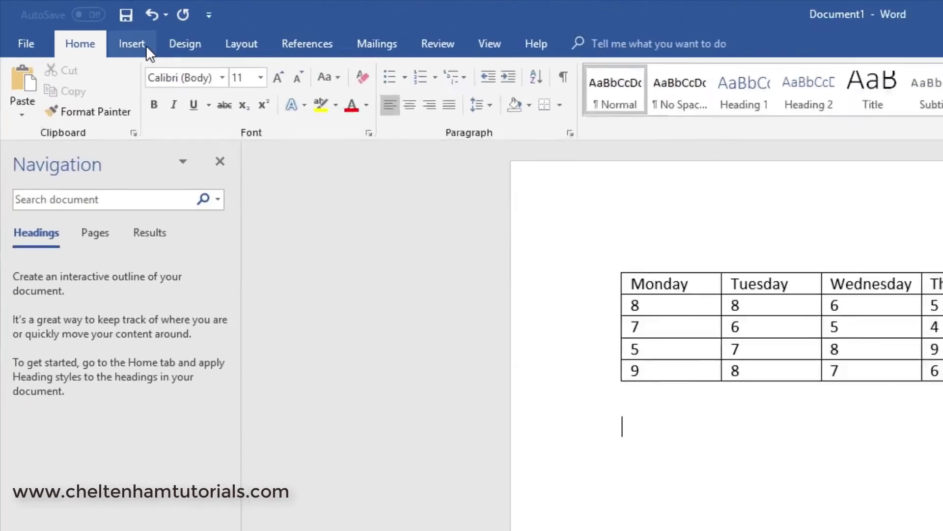
pyautogui.click(72, 24)
pyautogui.click(179, 102)
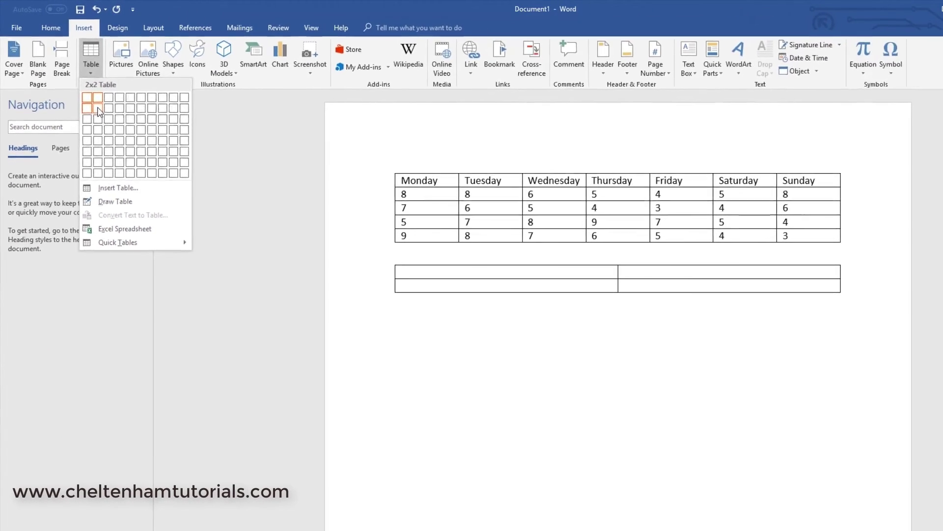
pyautogui.click(191, 212)
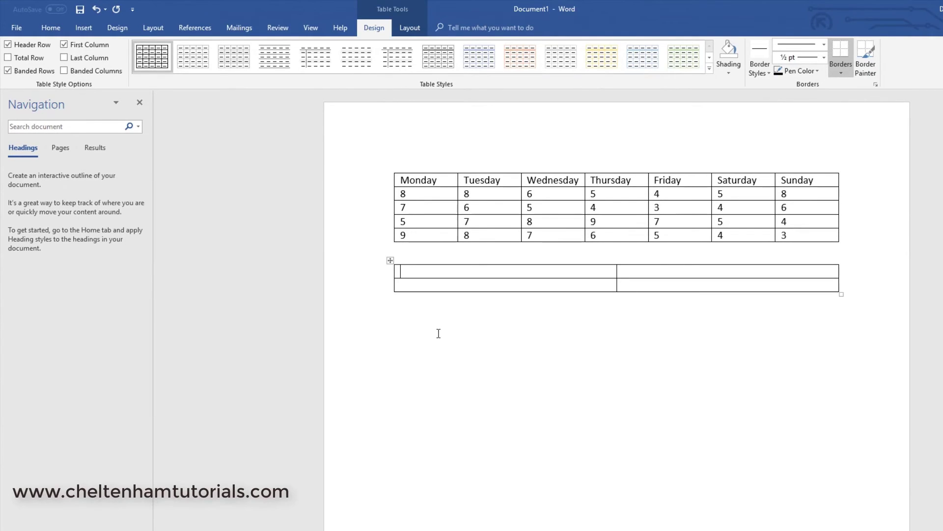
pyautogui.write('hghg')
pyautogui.press('Tab')
pyautogui.press('Tab')
pyautogui.write('dgdfg')
pyautogui.press('Tab')
pyautogui.write('f')
pyautogui.moveTo(343, 262); pyautogui.dragTo(343, 316)
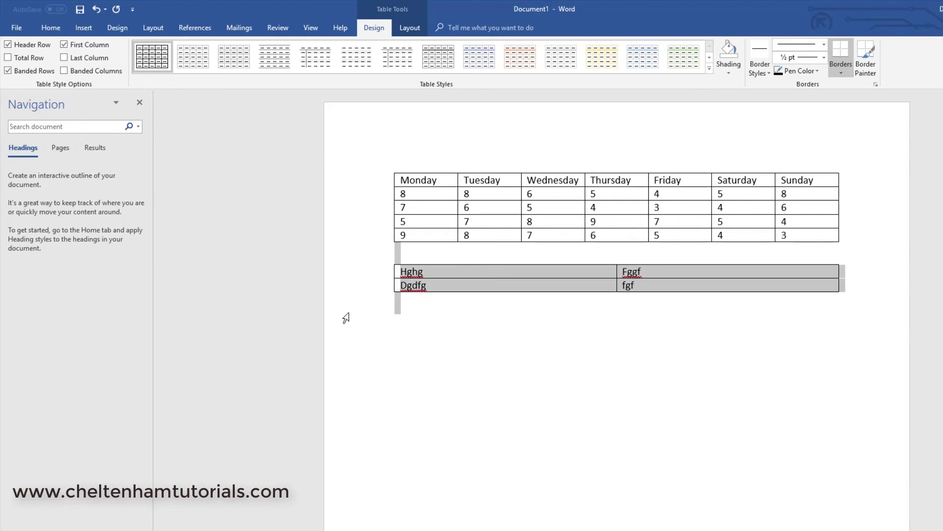
pyautogui.press('Delete')
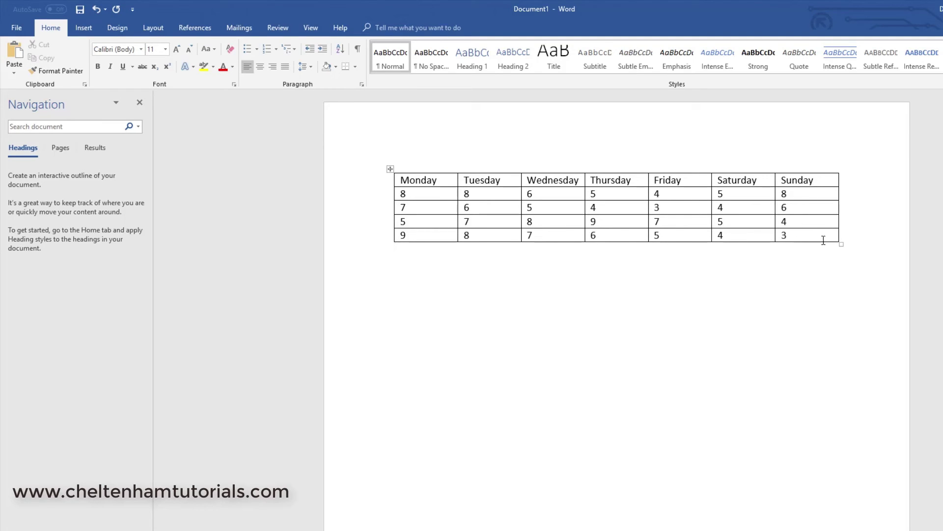
# Step: Add a new row at the bottom of the table by pressing Tab from the last cell
pyautogui.click(803, 235)
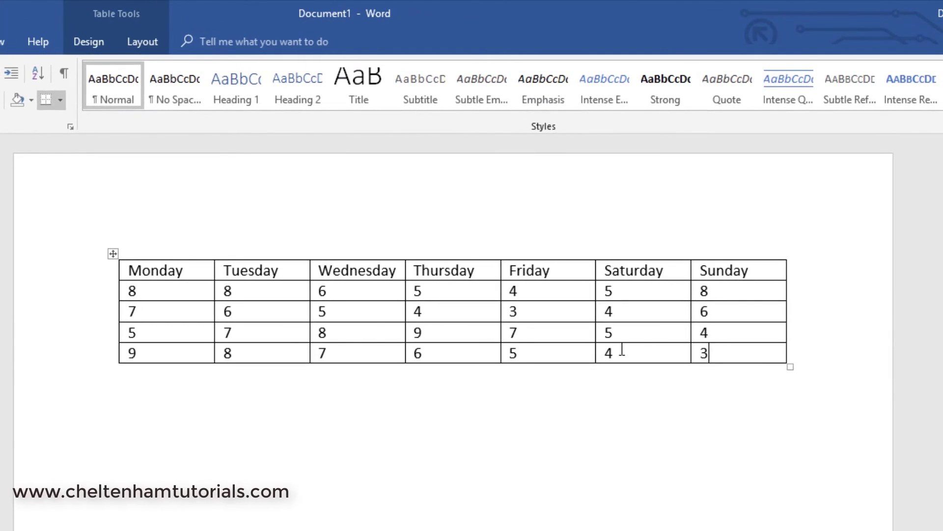
pyautogui.click(622, 348)
pyautogui.press('Tab')
pyautogui.click(734, 355)
pyautogui.press('Tab')
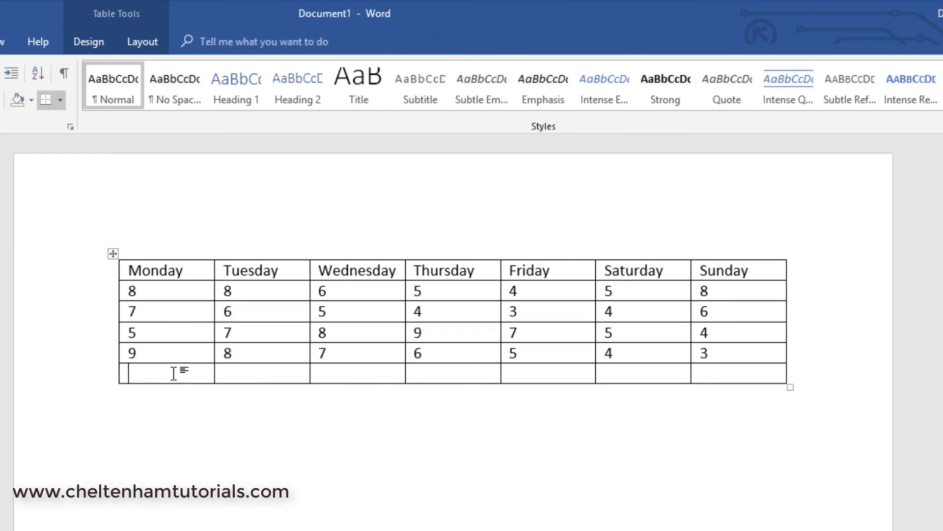
# Step: Fill the new row with 8, 7, 6, 5, 4, 4, 32
pyautogui.moveTo(118, 389)
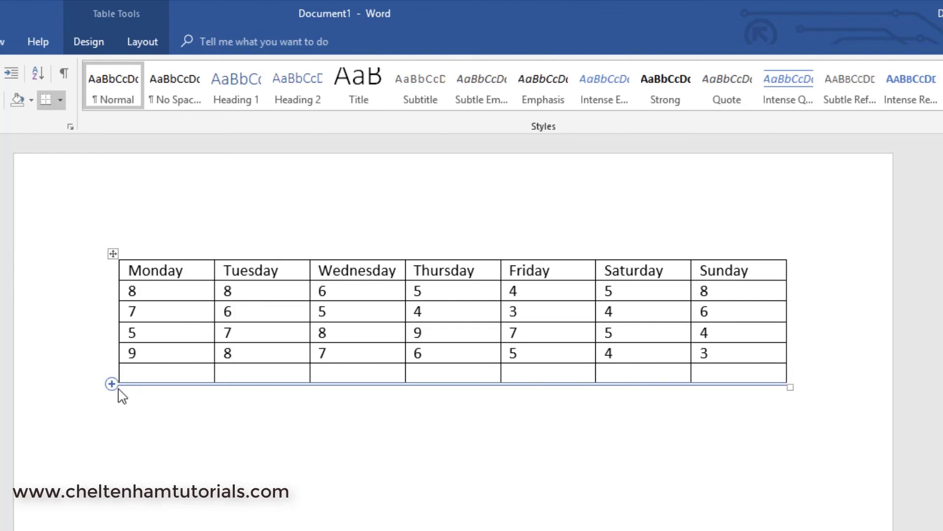
pyautogui.write('8')
pyautogui.press('Tab')
pyautogui.write('7')
pyautogui.press('Tab')
pyautogui.write('6')
pyautogui.press('Tab')
pyautogui.write('5')
pyautogui.press('Tab')
pyautogui.write('4\t4')
pyautogui.press('Tab')
pyautogui.write('32')
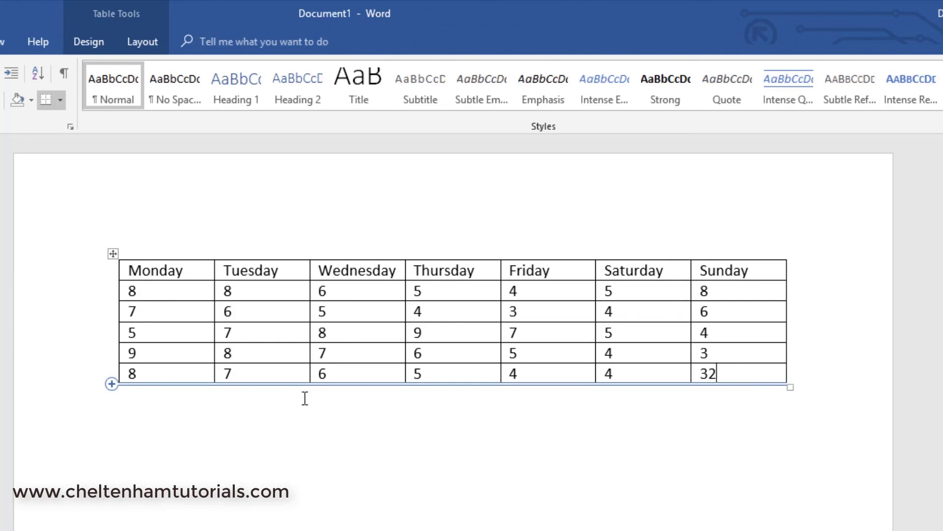
# Step: Add another empty row below, tabbing out from the Sunday cell containing 32
pyautogui.click(621, 508)
pyautogui.click(741, 374)
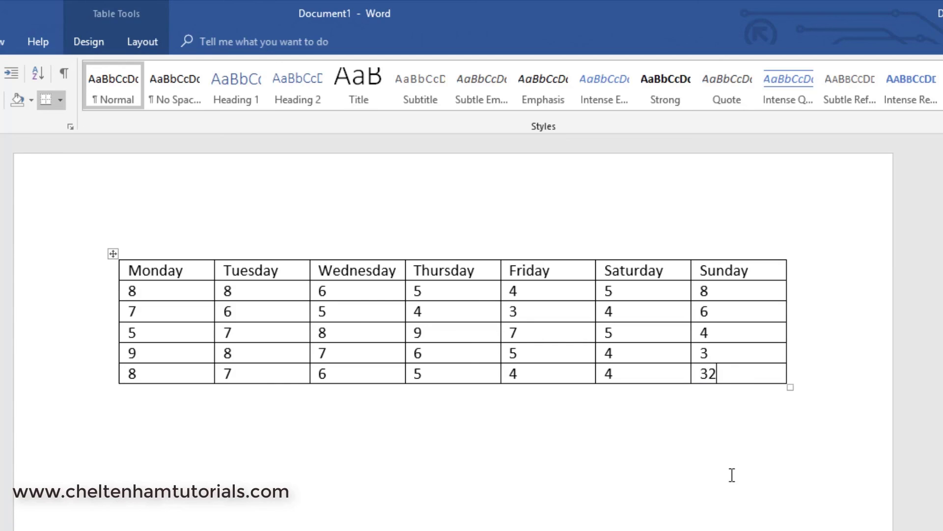
pyautogui.press('Tab')
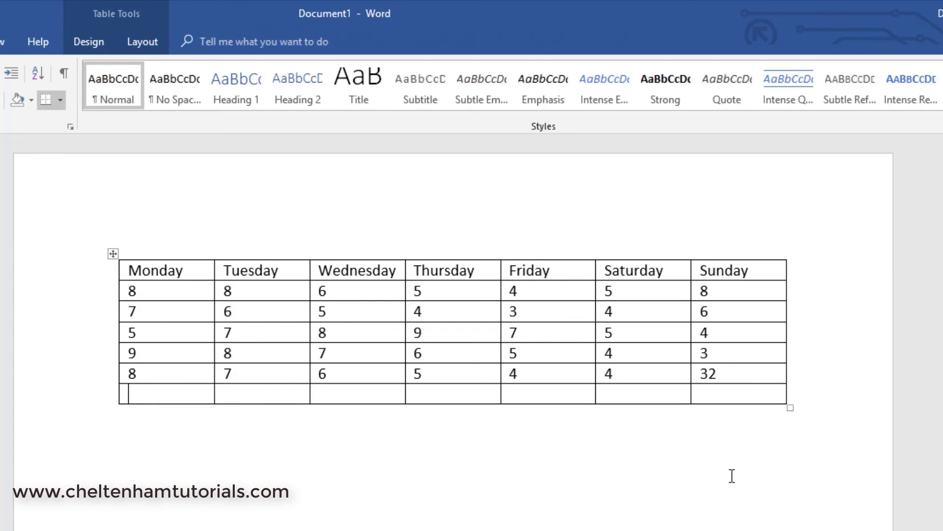